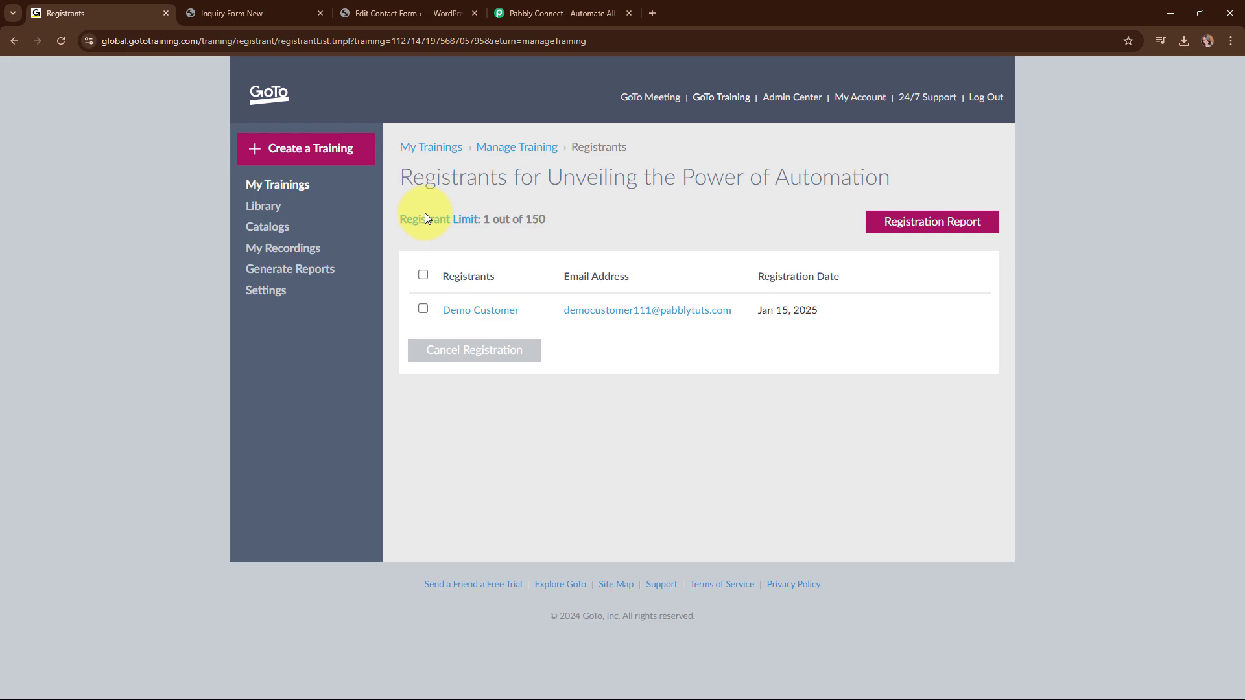
Submit the filled Inquiry Form New, then return to the GoTo Training registrants tab.
{"action": "left_click", "coordinate": [278, 11]}
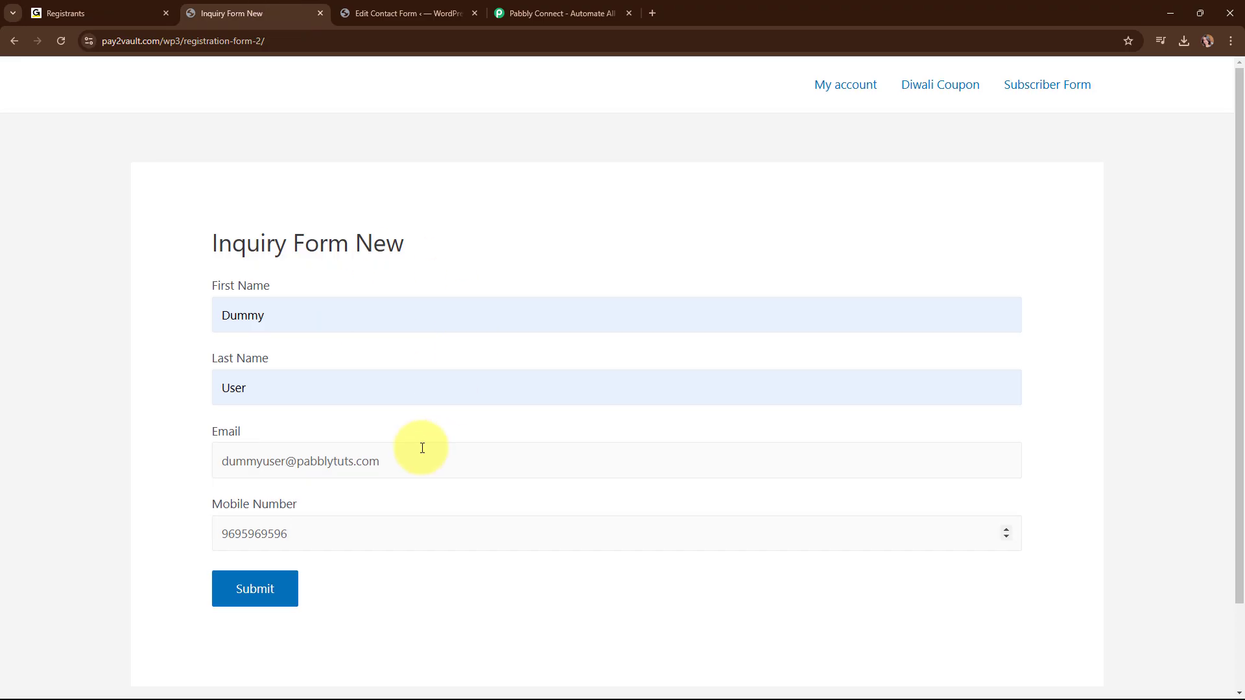
{"action": "scroll", "coordinate": [423, 445], "scroll_direction": "down", "scroll_amount": 2}
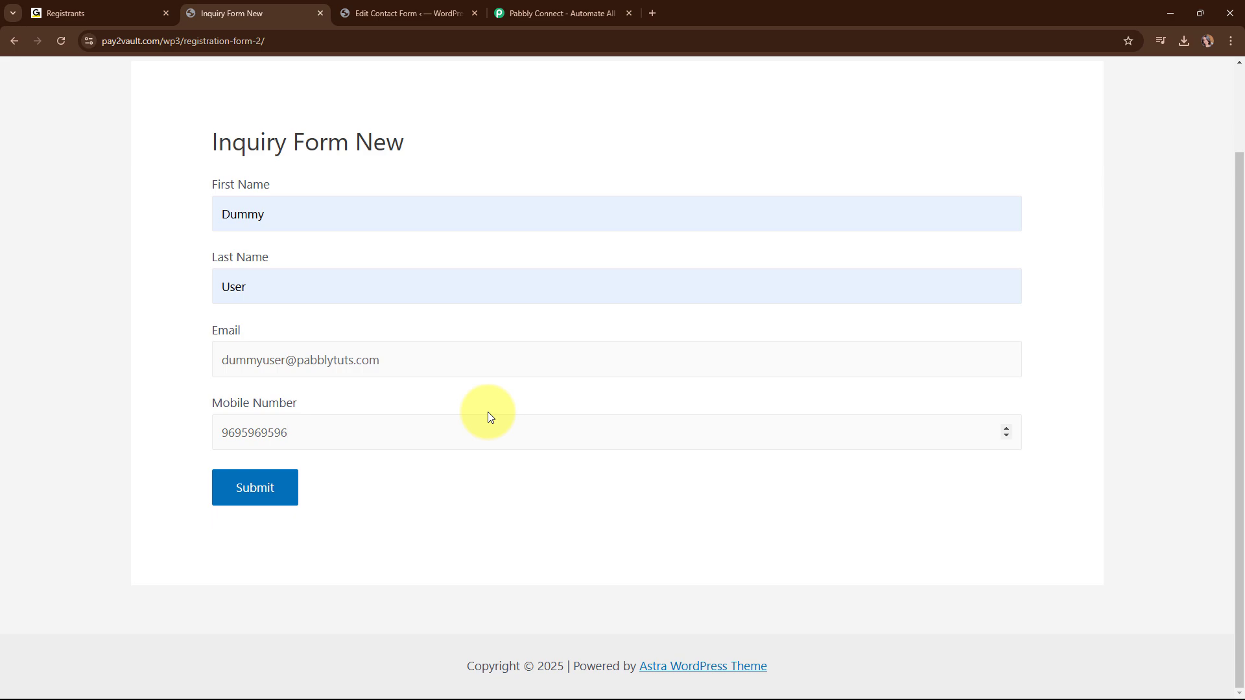
{"action": "left_click", "coordinate": [282, 503]}
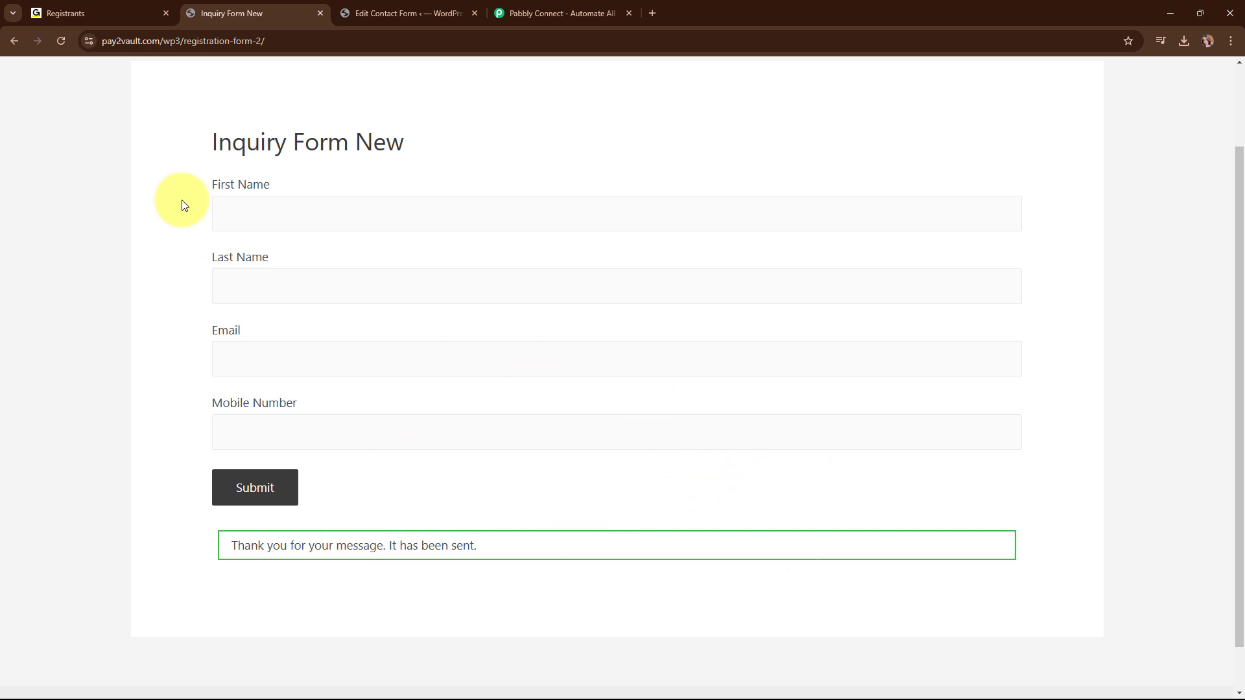
{"action": "left_click", "coordinate": [125, 12]}
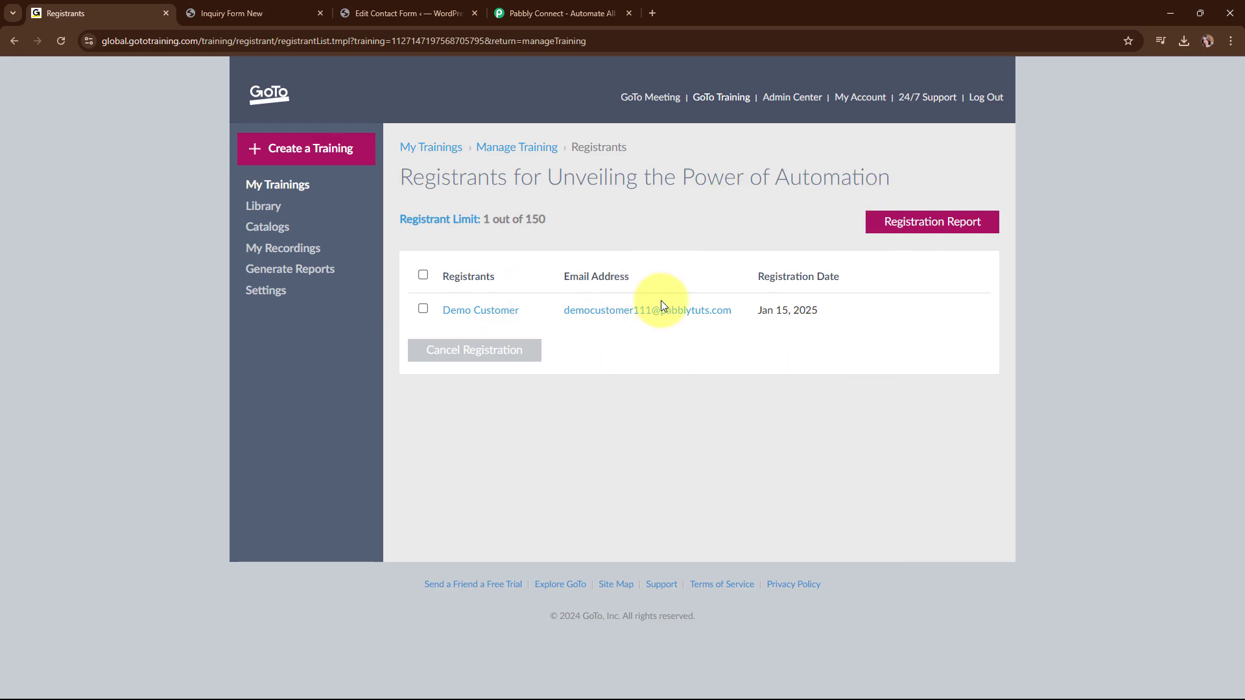
Reload the registrants list to confirm a second registrant, then go to the Pabbly Connect site.
{"action": "left_click", "coordinate": [61, 44]}
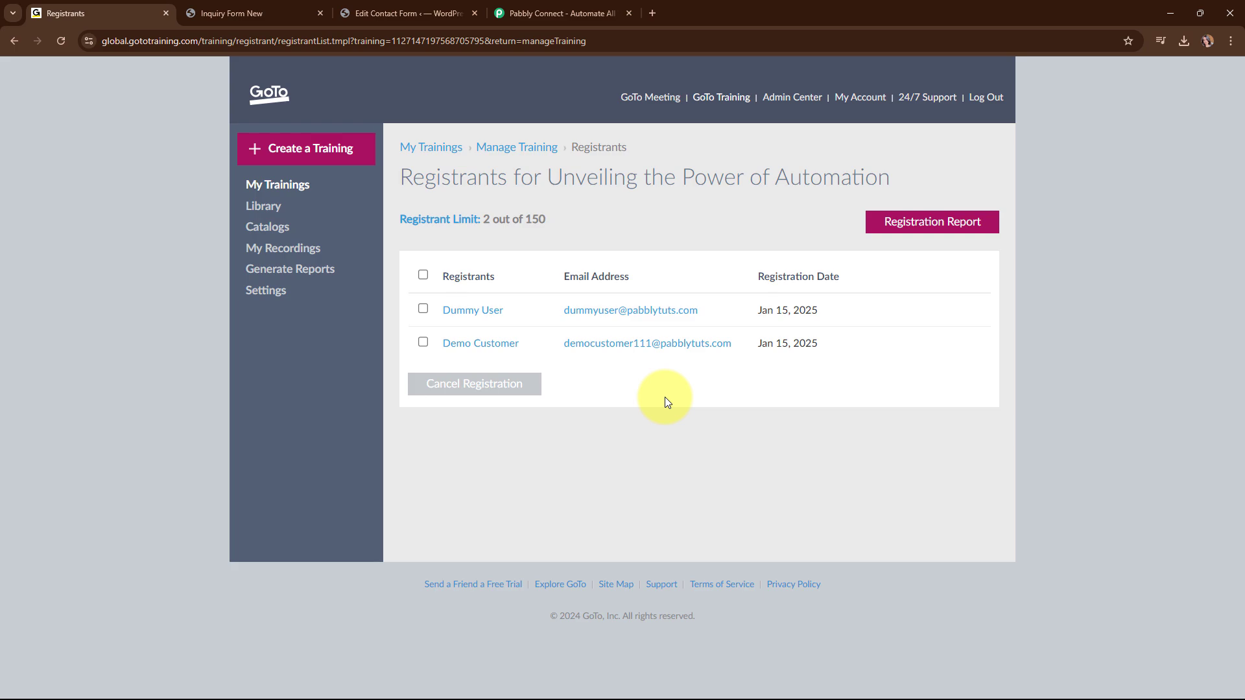
{"action": "left_click", "coordinate": [554, 13]}
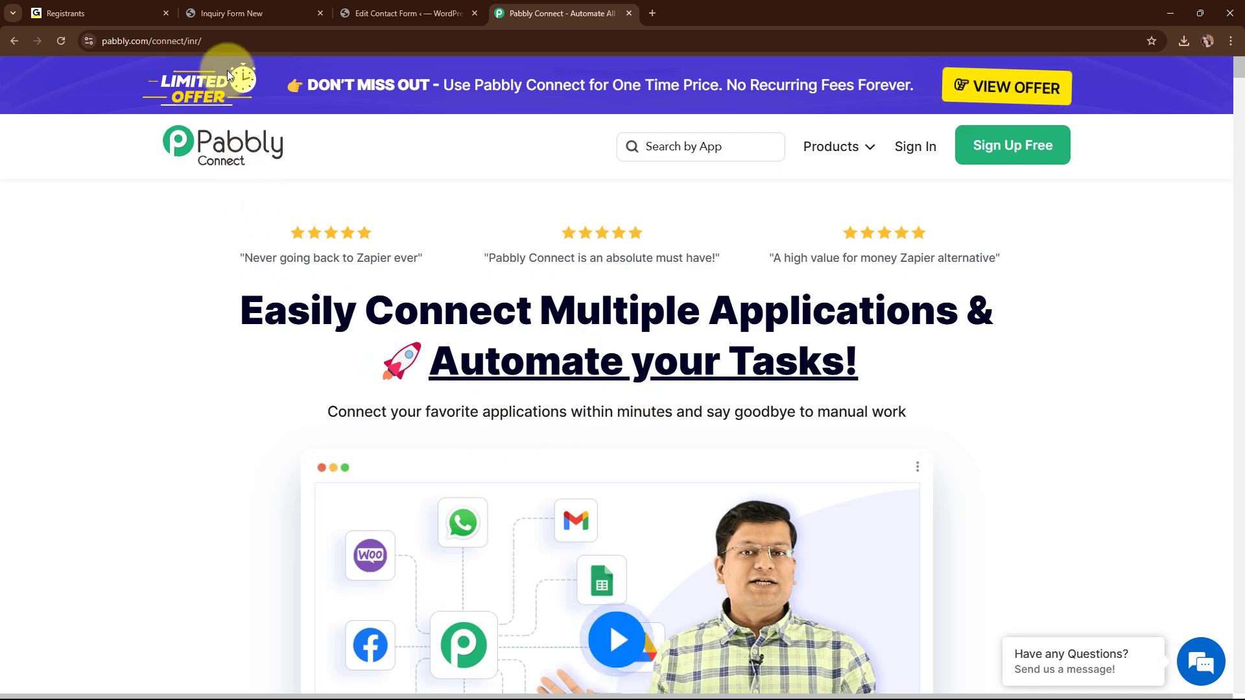
Highlight the Pabbly Connect web address in the address bar.
{"action": "left_click", "coordinate": [227, 34]}
{"action": "key", "text": "ctrl+a"}
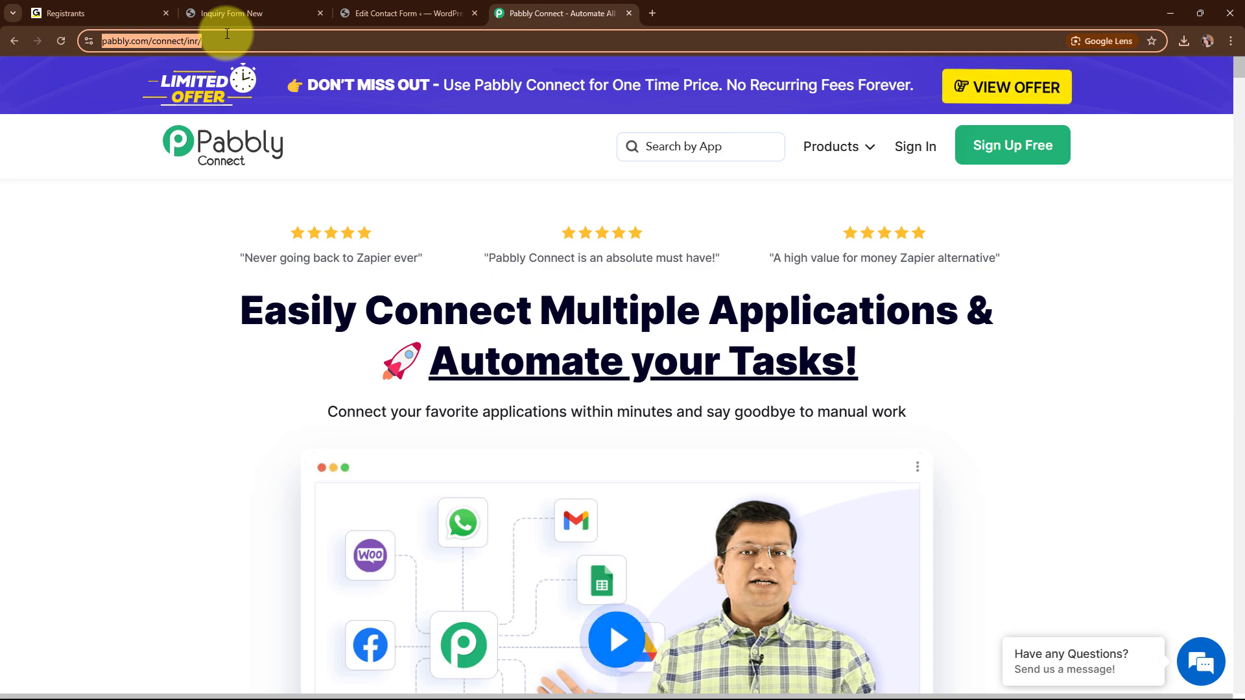
{"action": "left_click", "coordinate": [253, 204]}
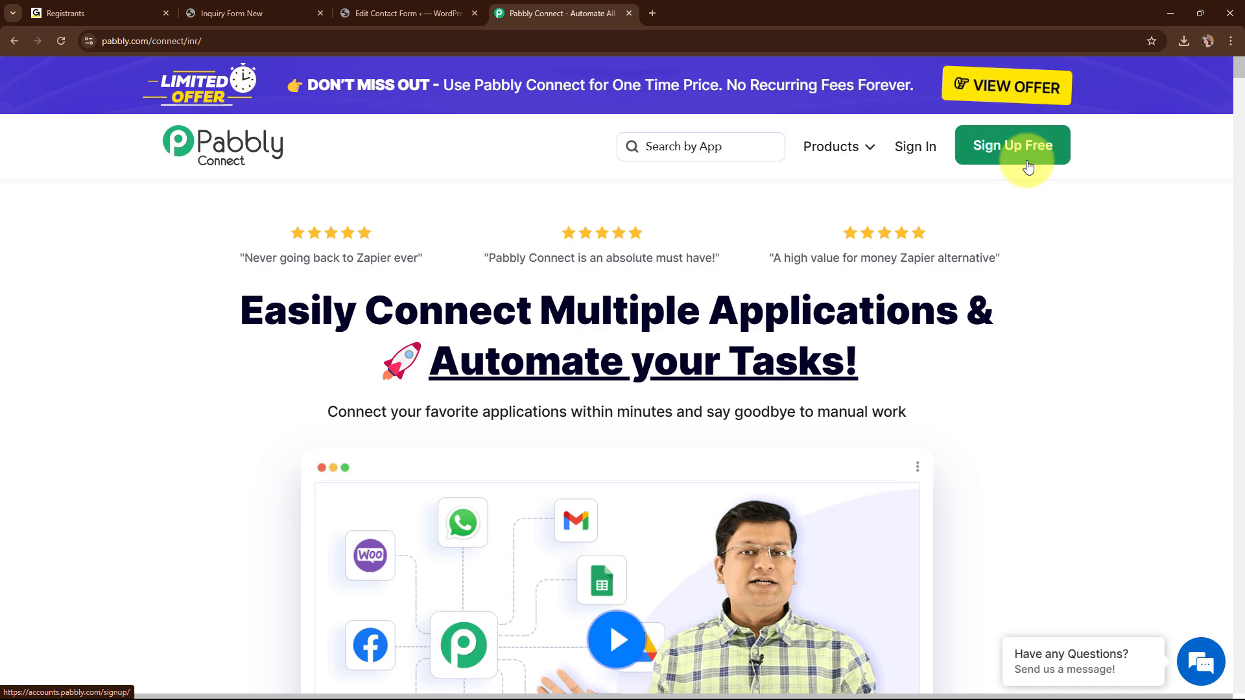
Sign in and launch Pabbly Connect from the All Pabbly Apps list.
{"action": "left_click", "coordinate": [912, 156]}
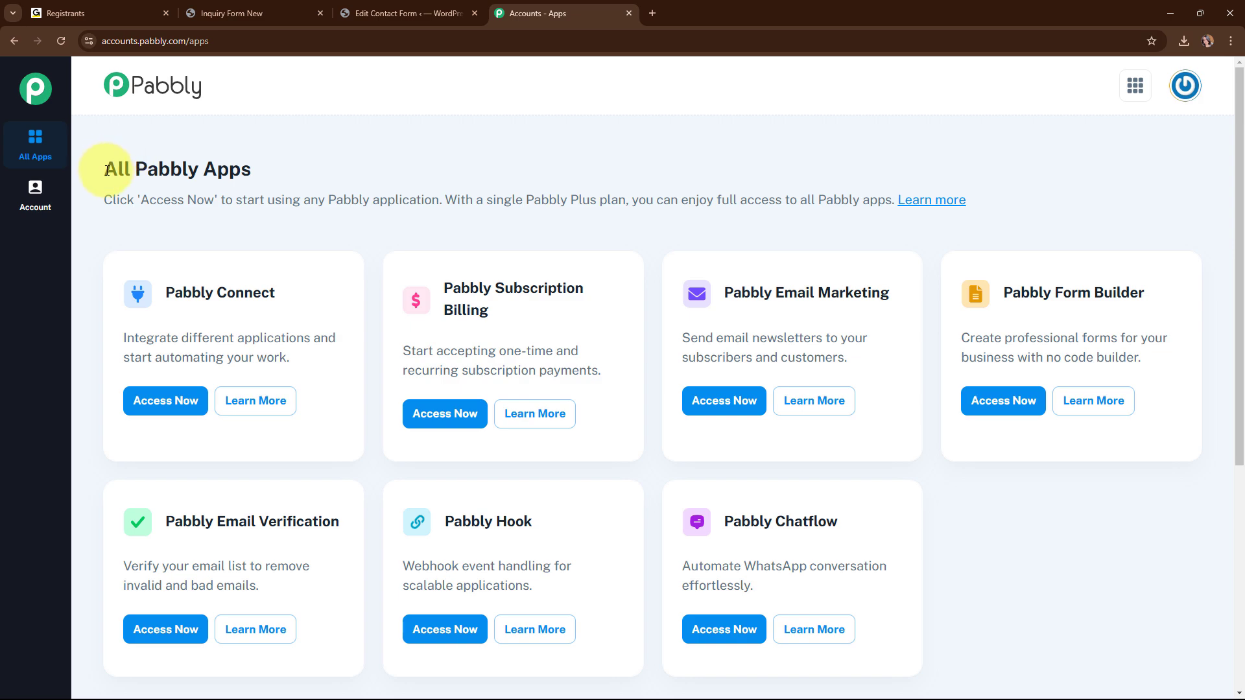
{"action": "left_click_drag", "start_coordinate": [107, 170], "coordinate": [269, 175]}
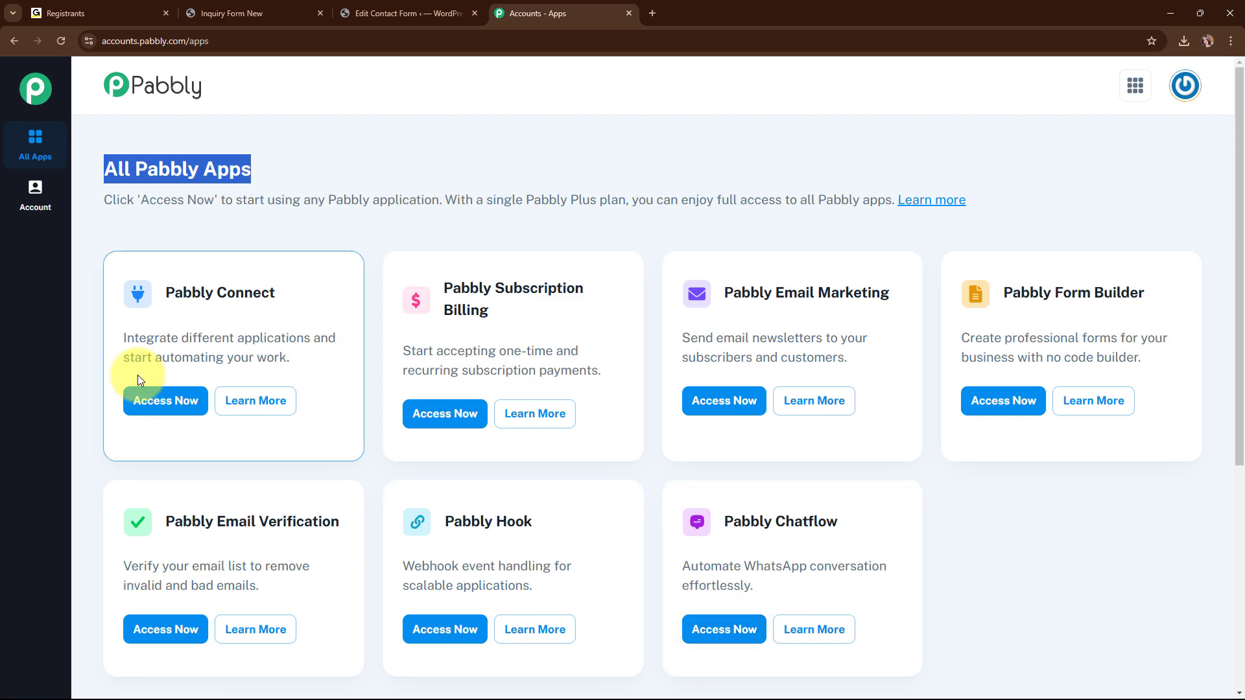
{"action": "left_click", "coordinate": [149, 403]}
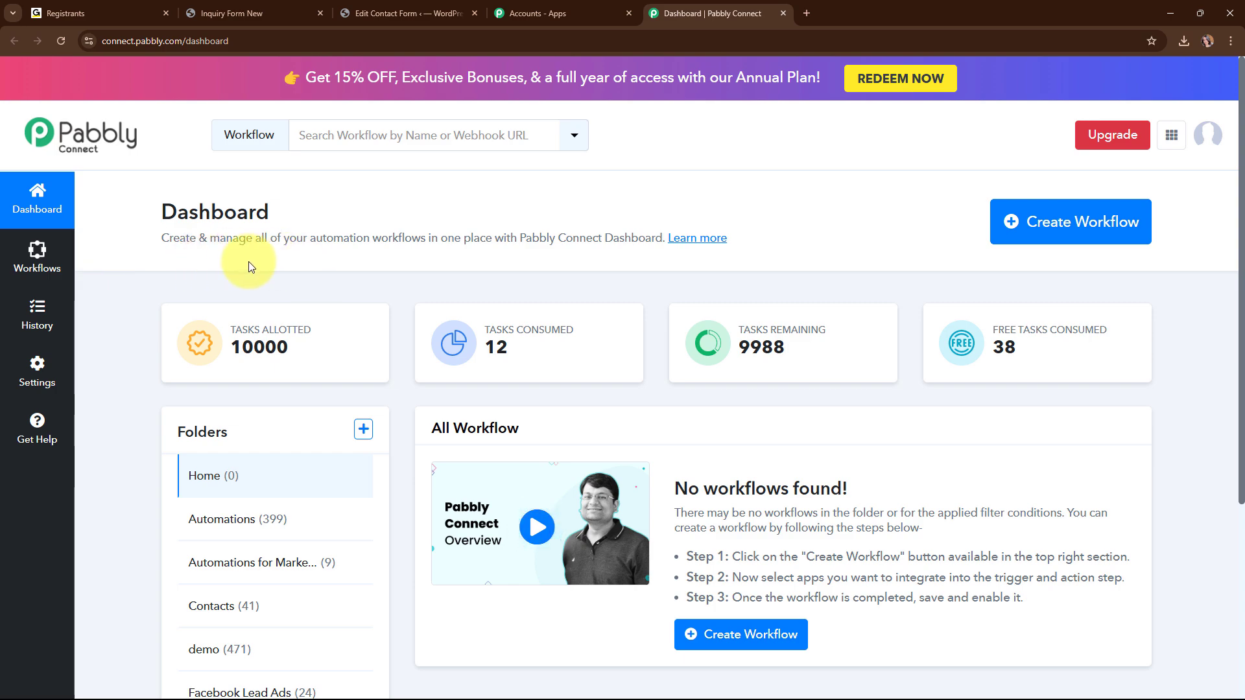
Name a new workflow 'Create GoToTraining Registrant on Contact Form 7 Submission' in the Automations folder.
{"action": "left_click", "coordinate": [1113, 246]}
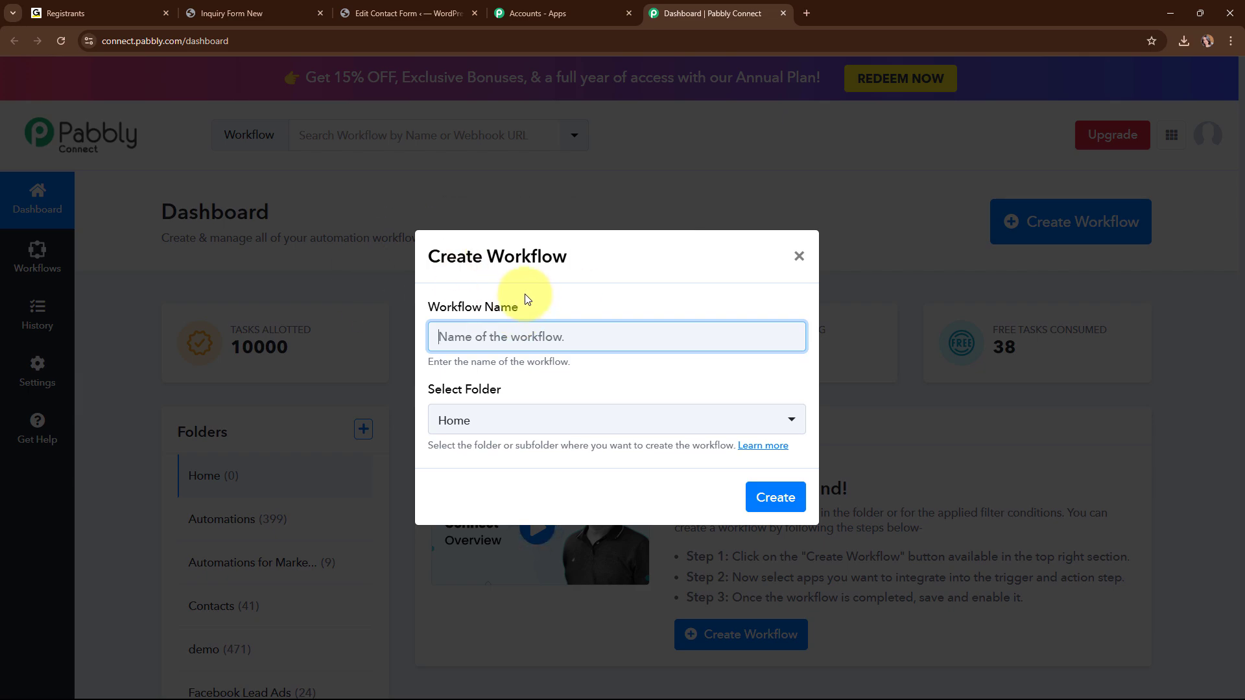
{"action": "type", "text": "Create GoToTraining Registrant on Contact Form 7 Submission"}
{"action": "left_click_drag", "start_coordinate": [437, 337], "coordinate": [788, 378]}
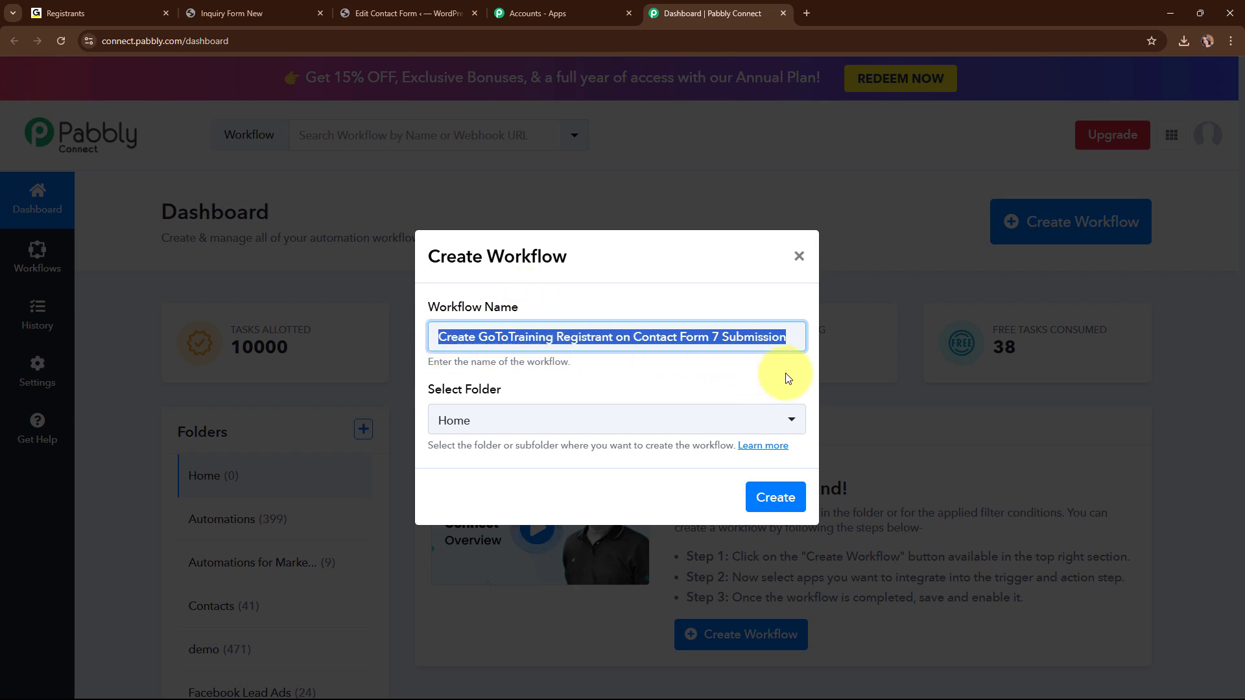
{"action": "left_click", "coordinate": [662, 381]}
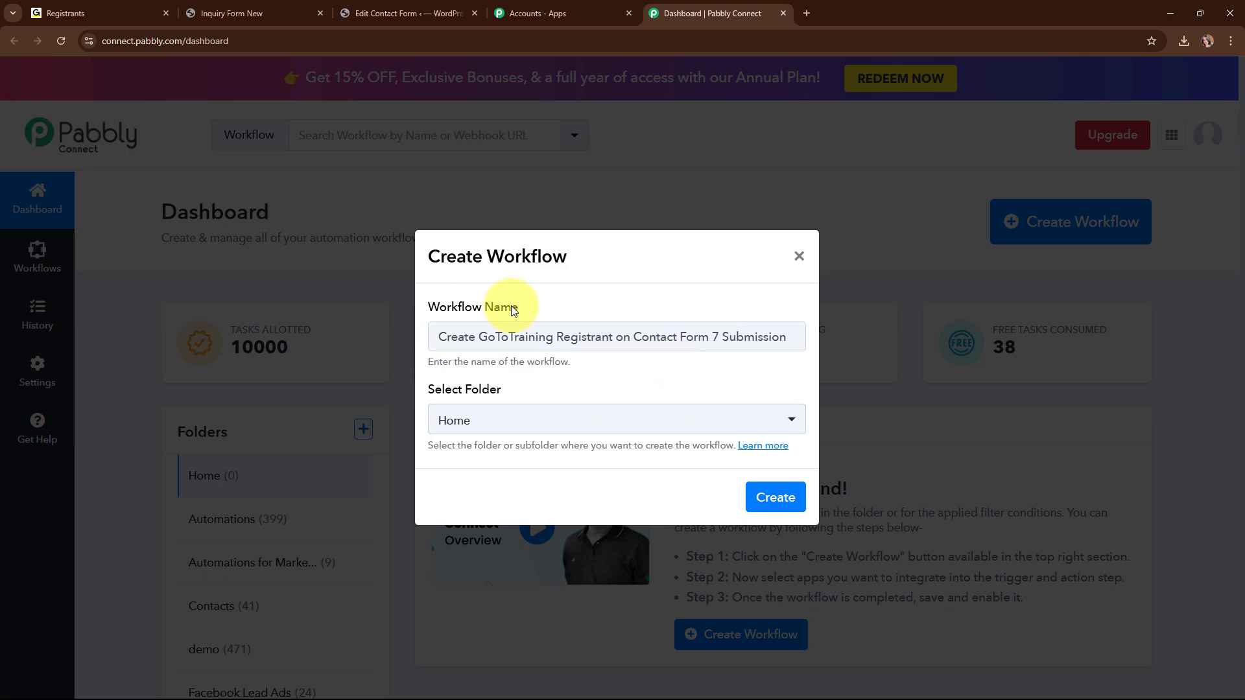
{"action": "left_click_drag", "start_coordinate": [429, 390], "coordinate": [510, 398]}
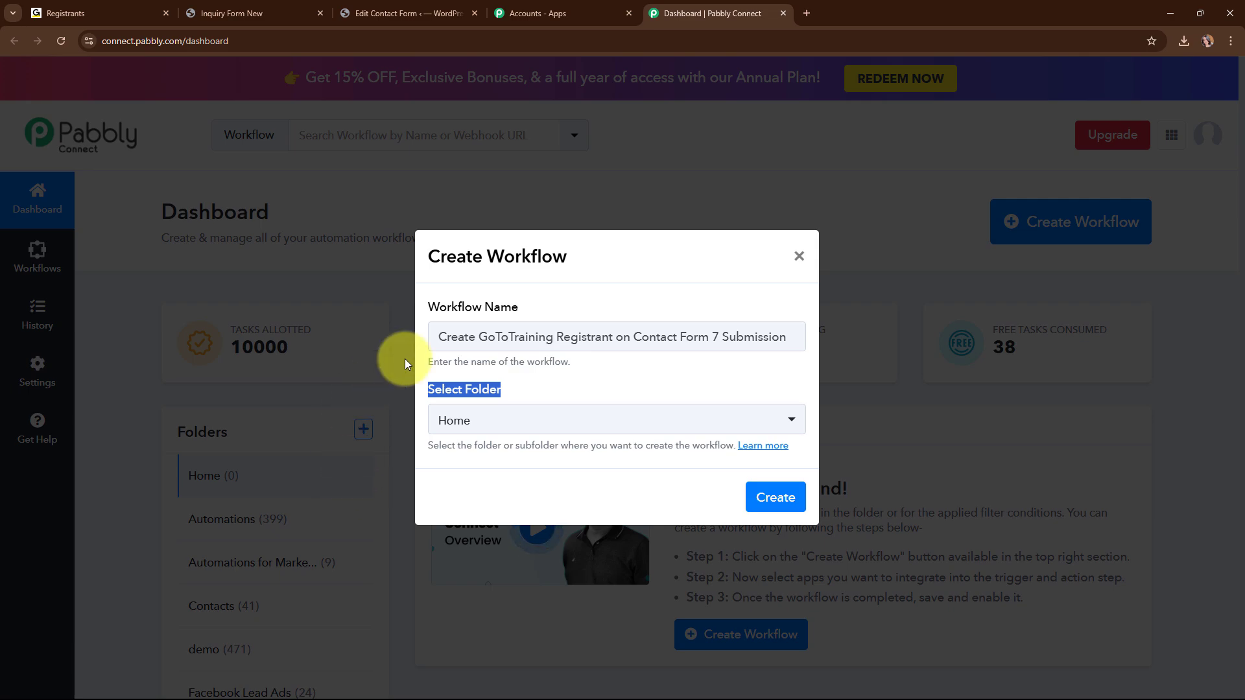
{"action": "left_click", "coordinate": [571, 433]}
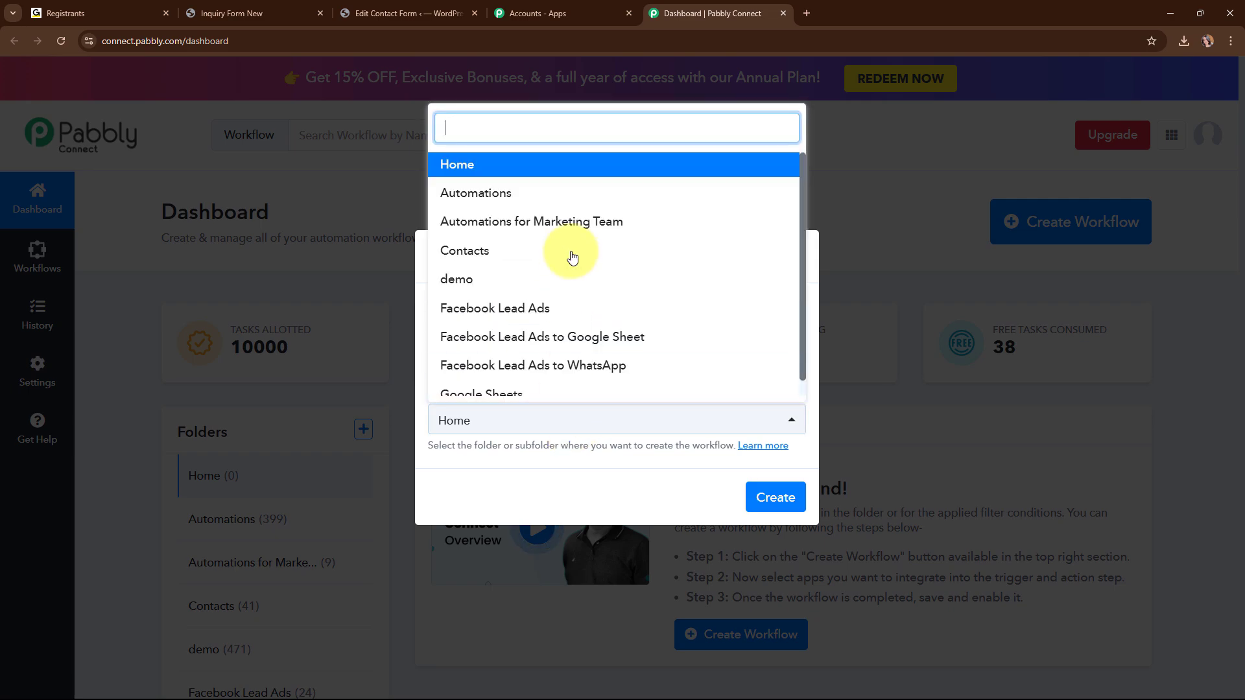
{"action": "left_click", "coordinate": [572, 201]}
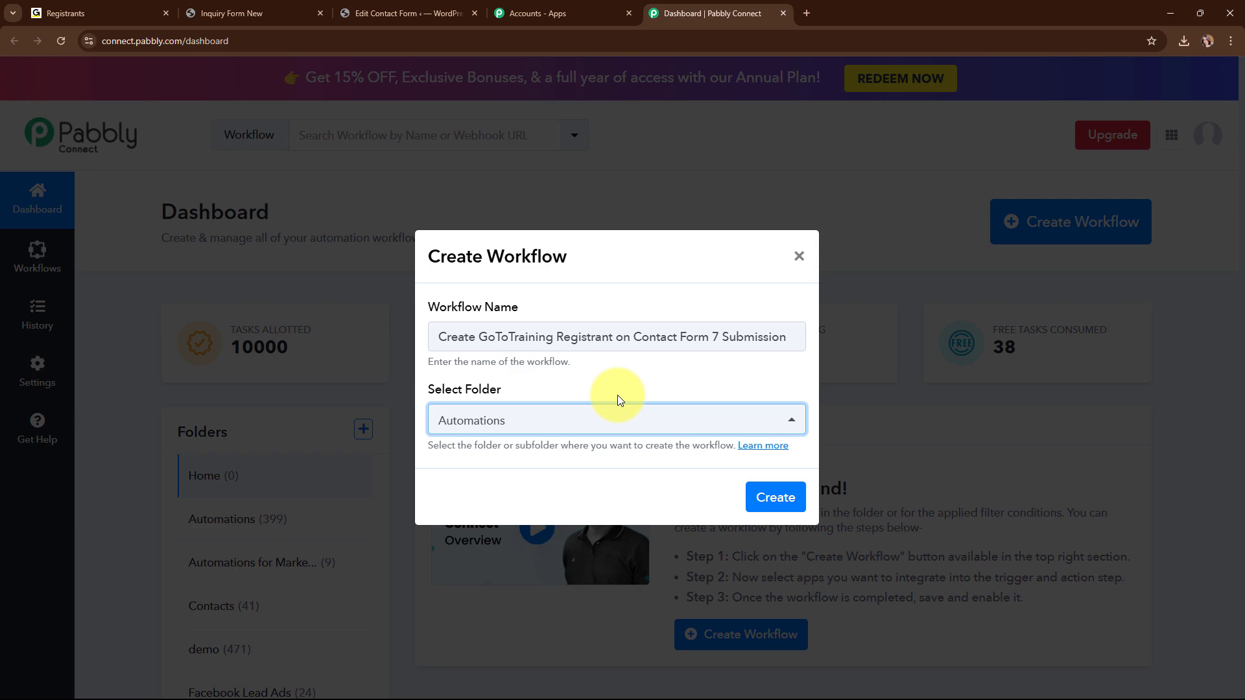
{"action": "left_click", "coordinate": [763, 446]}
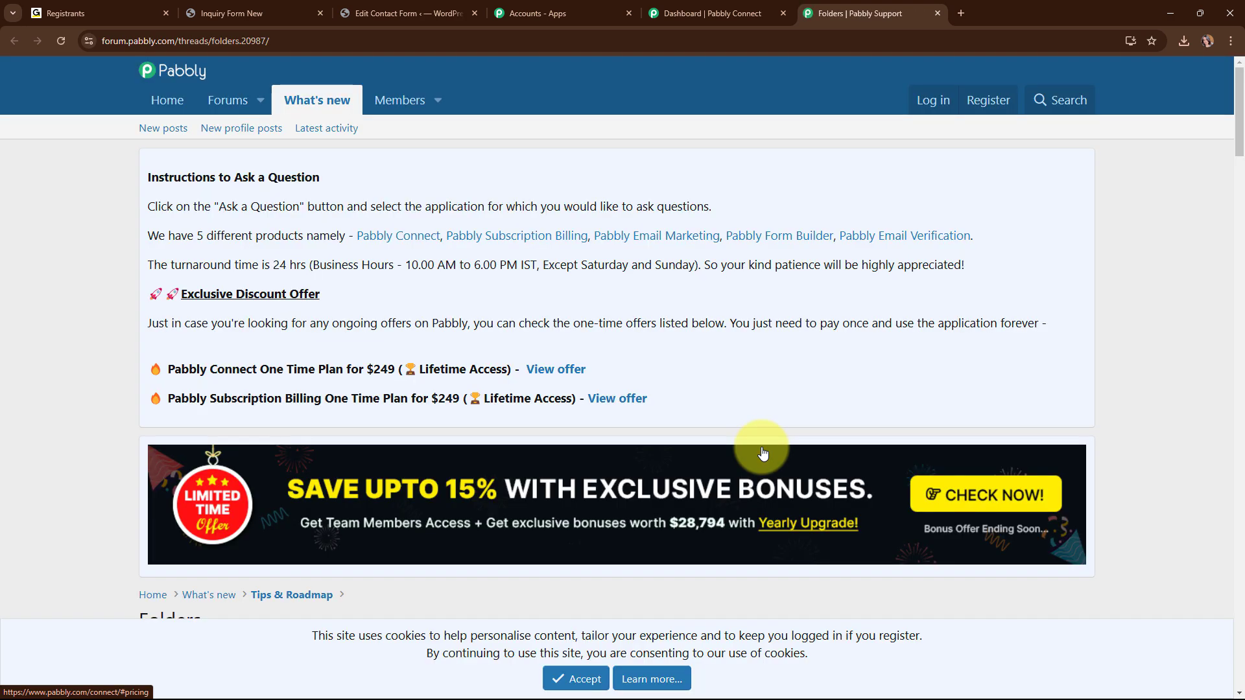
{"action": "scroll", "coordinate": [764, 454], "scroll_direction": "down", "scroll_amount": 8}
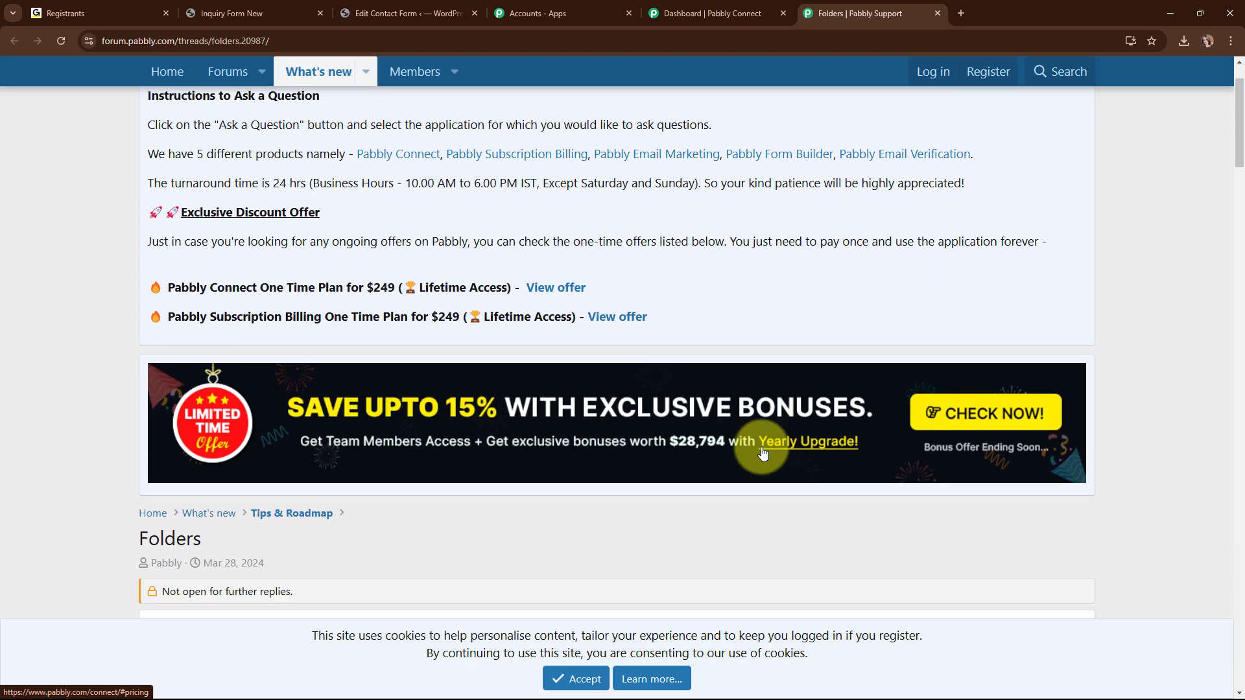
{"action": "scroll", "coordinate": [764, 452], "scroll_direction": "down", "scroll_amount": 2}
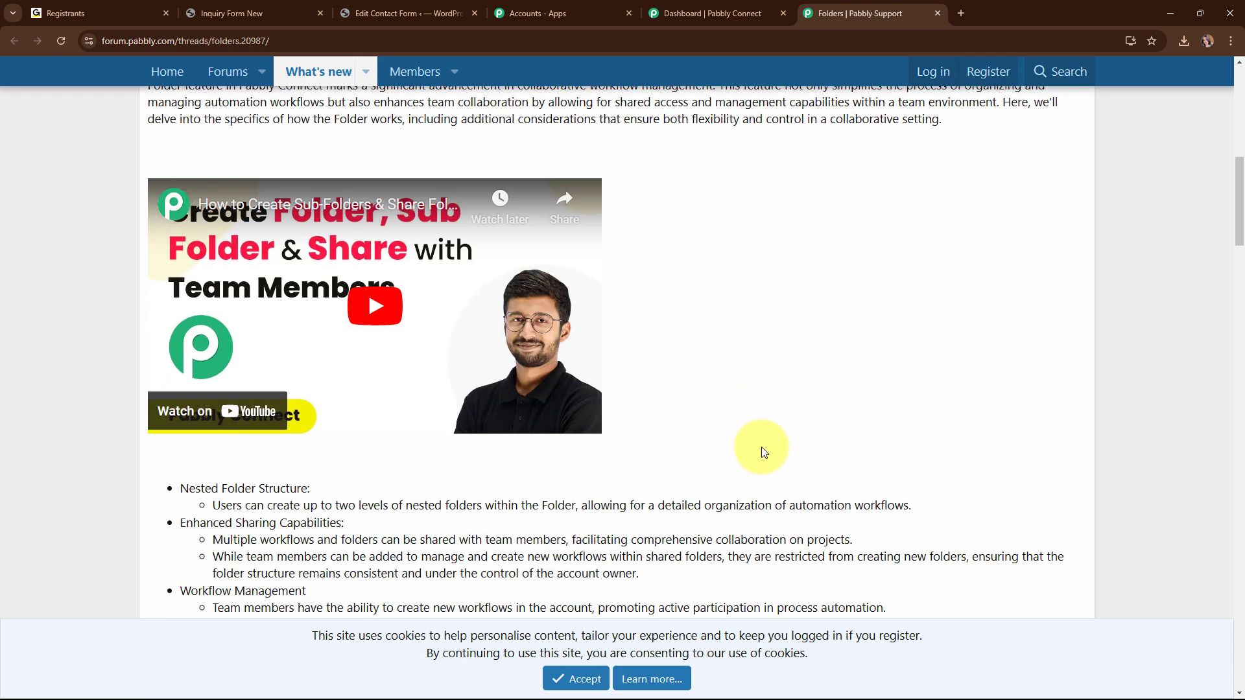
{"action": "left_click", "coordinate": [937, 13]}
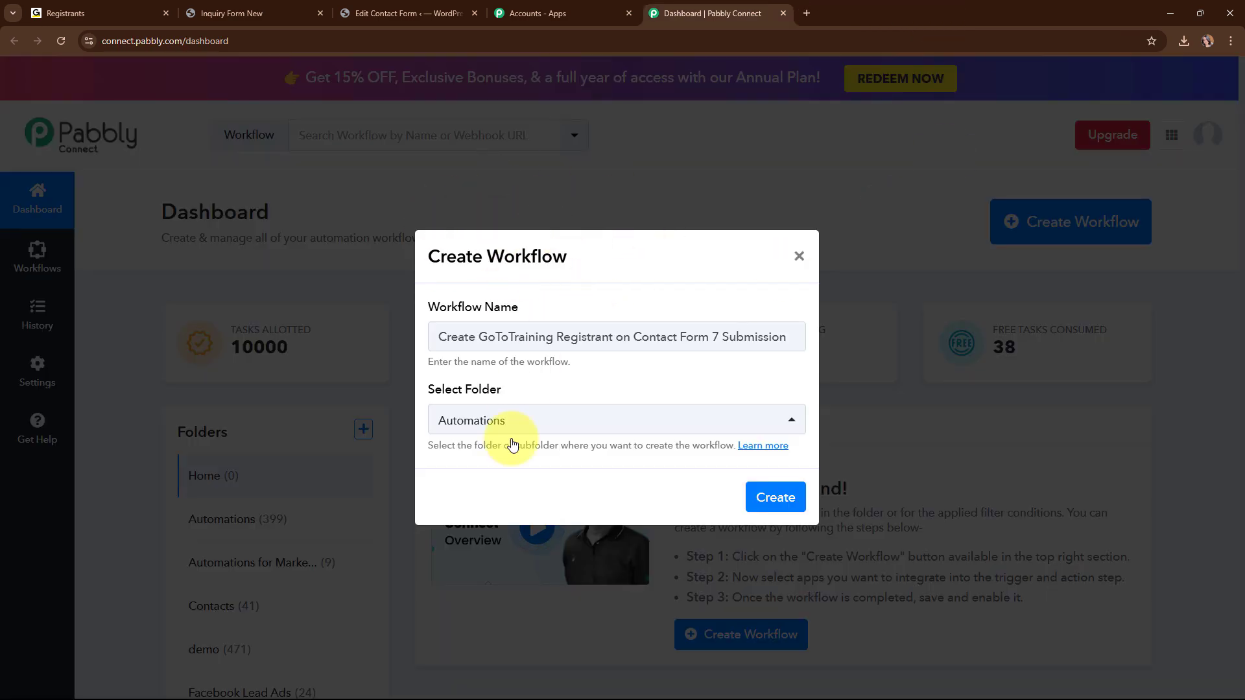
Create the workflow and pick Contact Form 7 as its trigger app via a 'cont' search.
{"action": "left_click", "coordinate": [773, 498]}
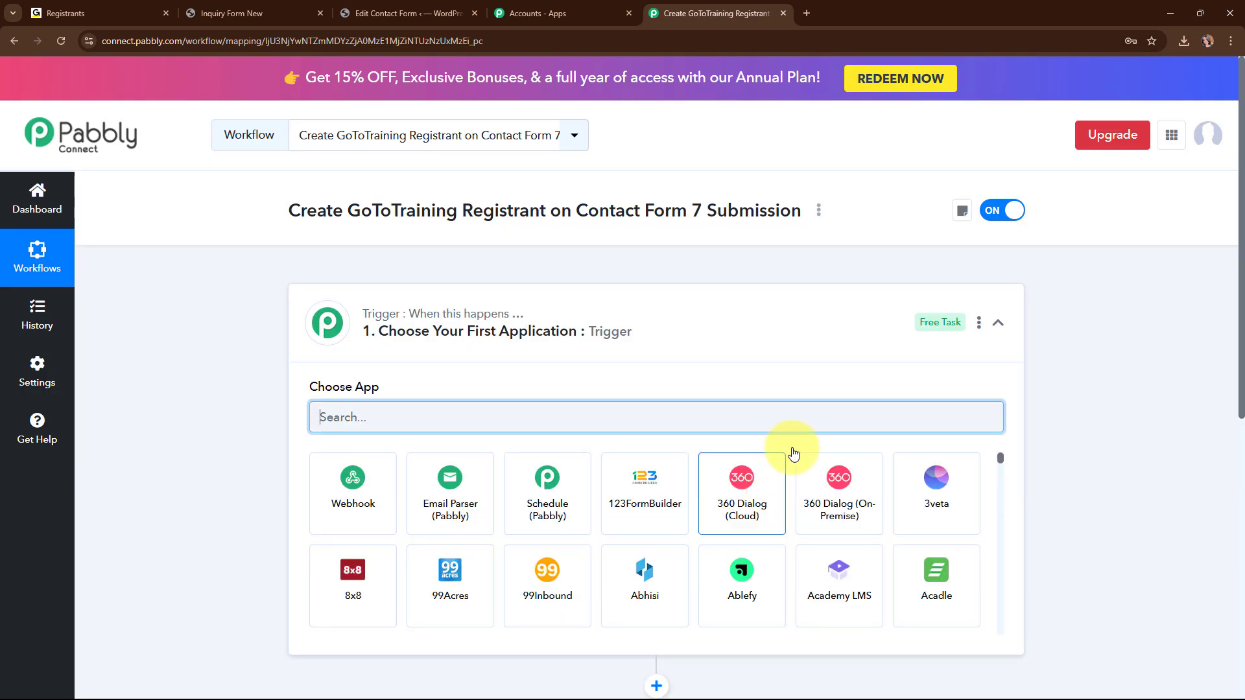
{"action": "left_click", "coordinate": [1000, 322]}
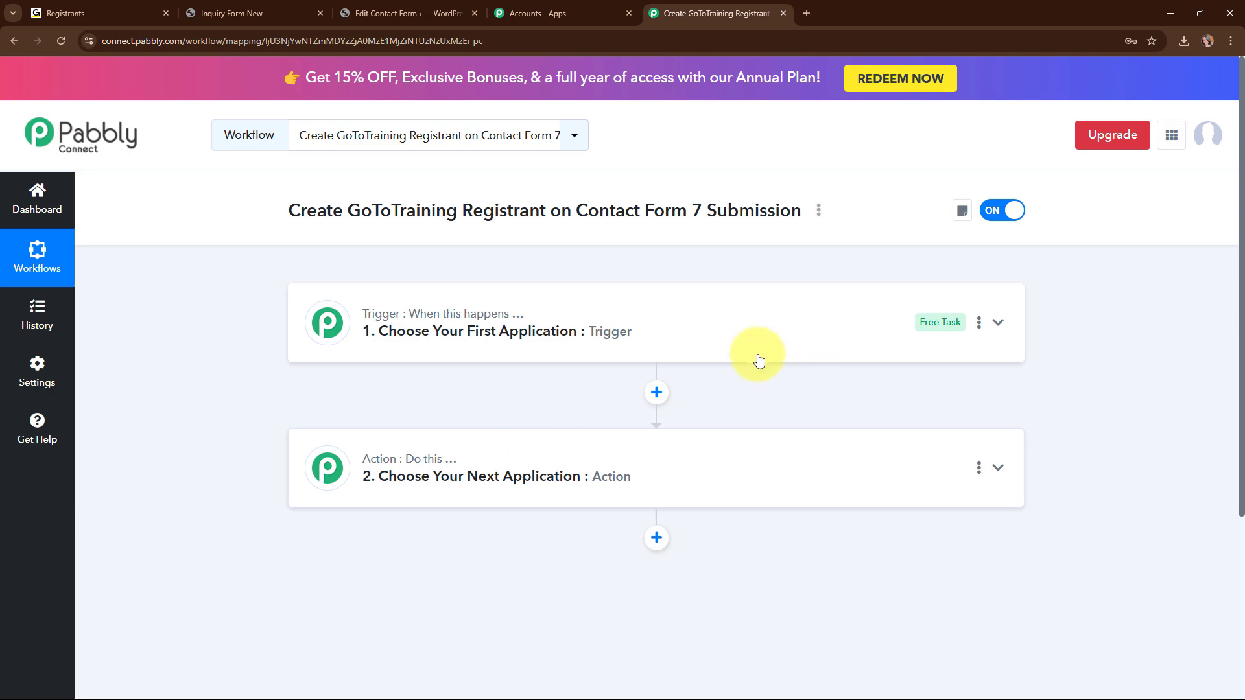
{"action": "left_click", "coordinate": [761, 330]}
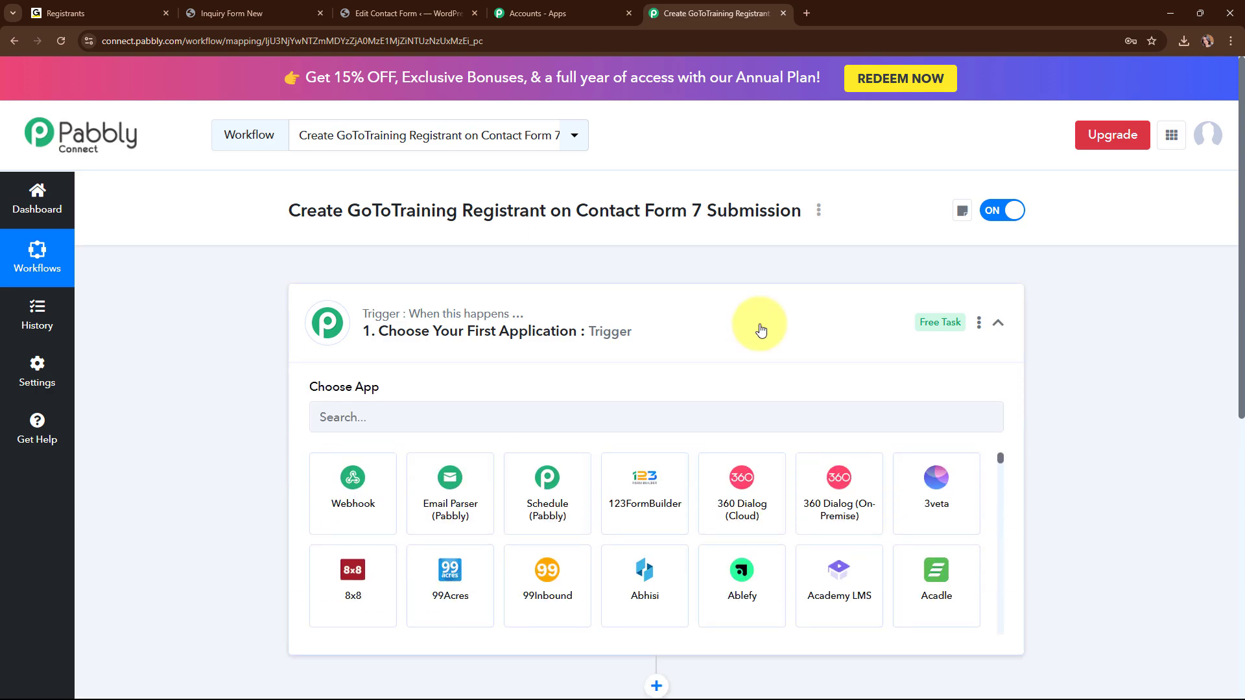
{"action": "left_click", "coordinate": [491, 417]}
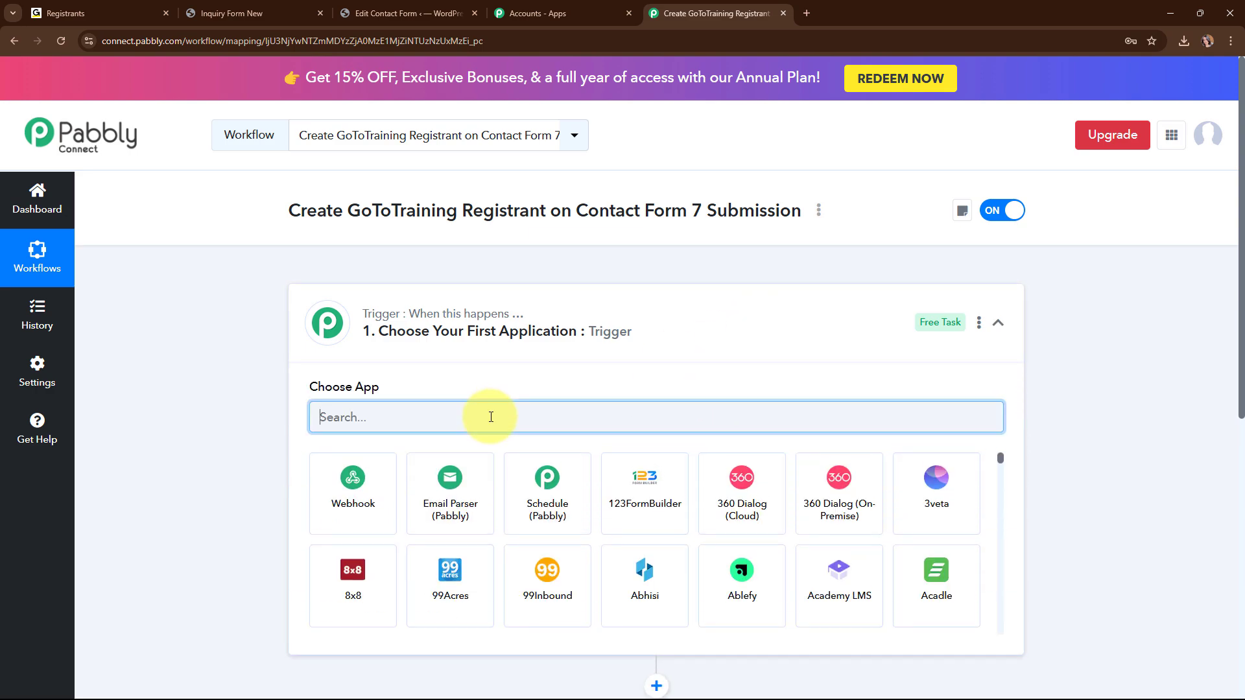
{"action": "type", "text": "c"}
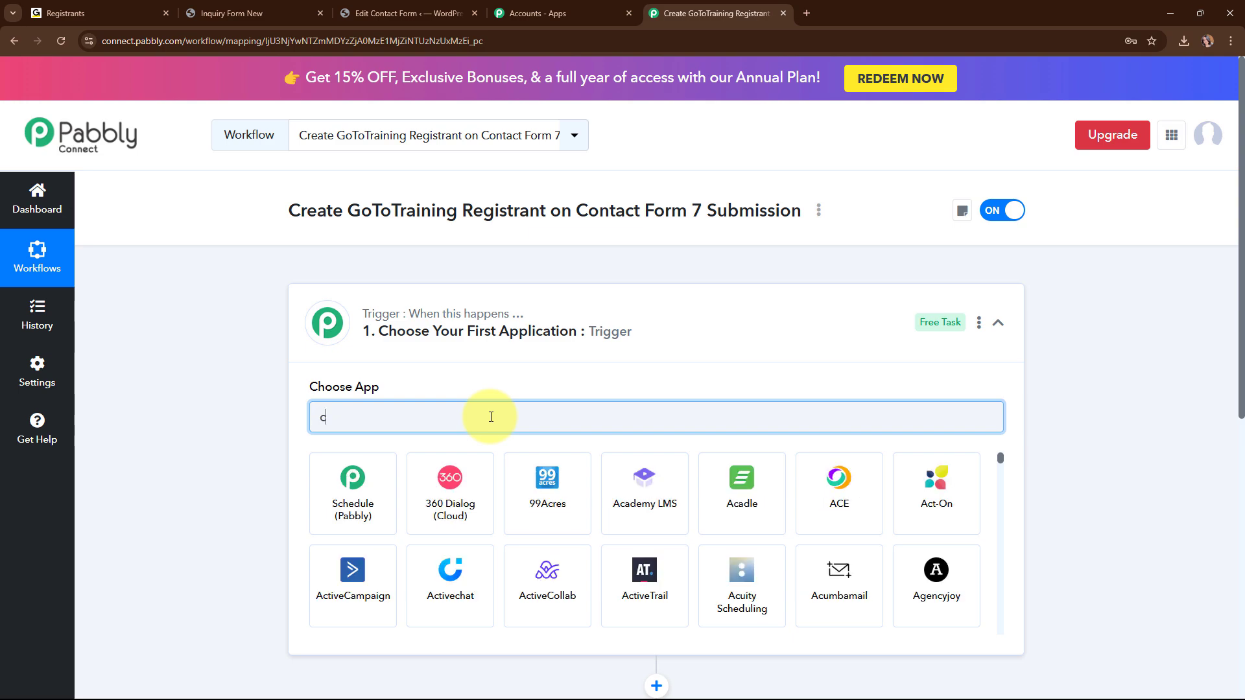
{"action": "type", "text": "ont"}
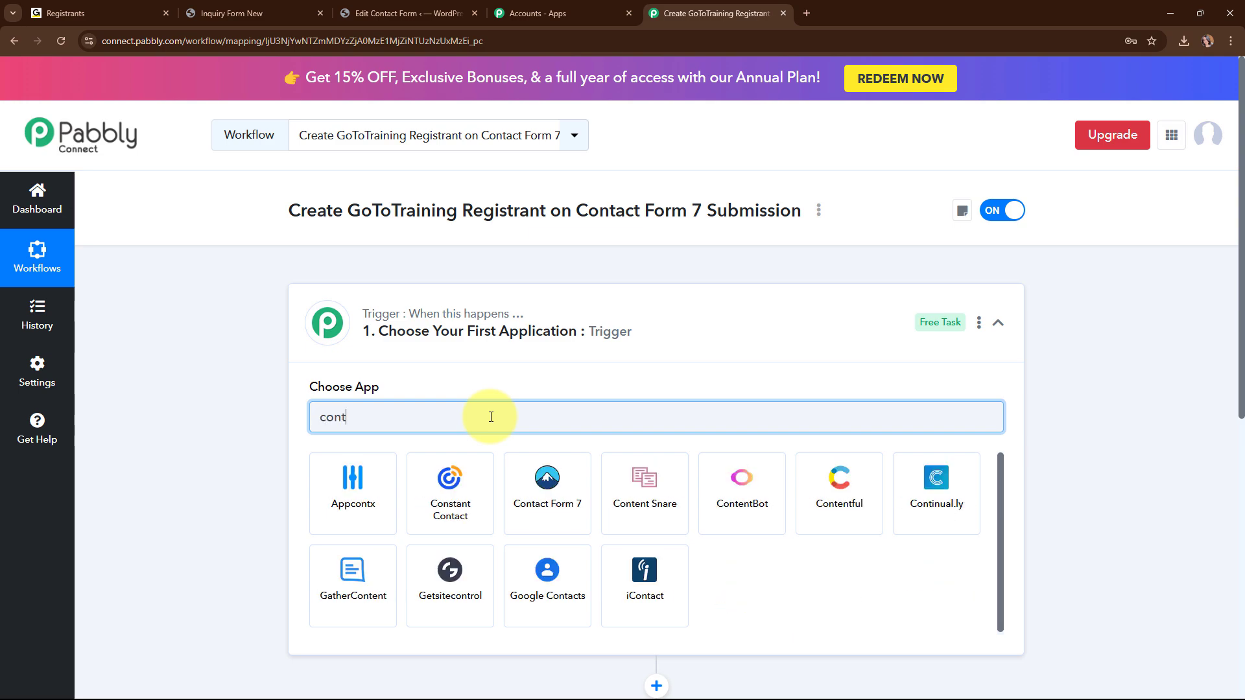
{"action": "left_click", "coordinate": [538, 485]}
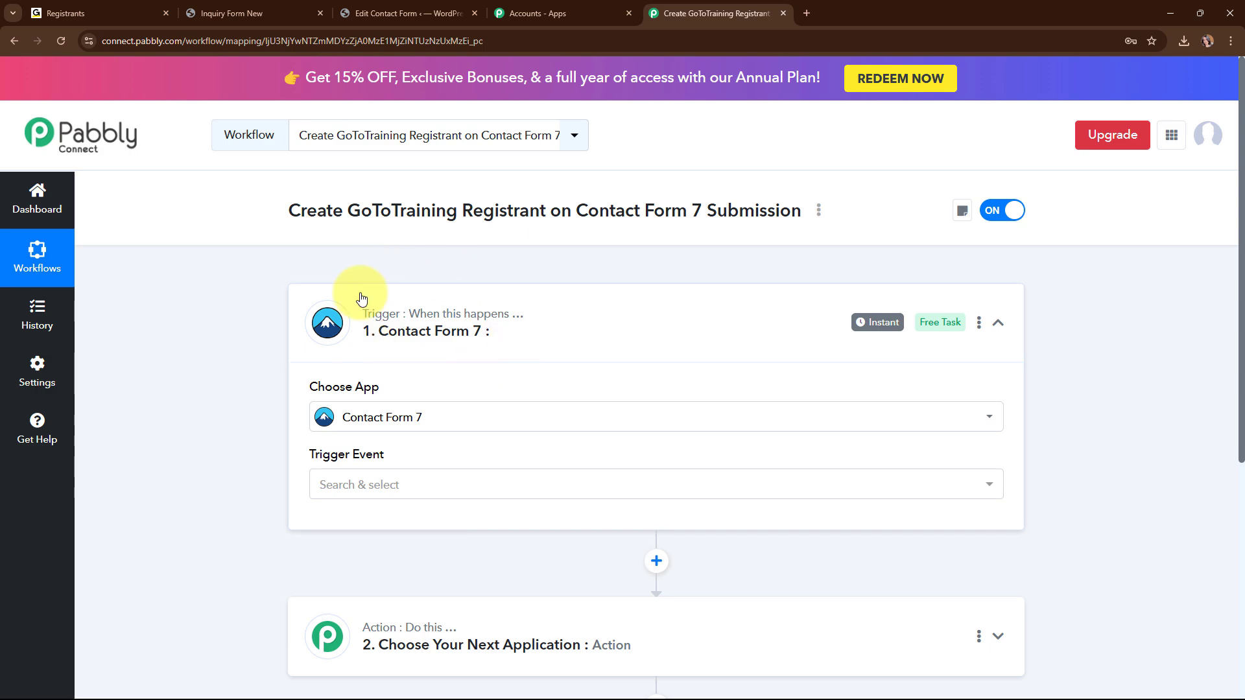
Set the trigger event to New Form Submission and copy its webhook URL.
{"action": "left_click", "coordinate": [472, 491]}
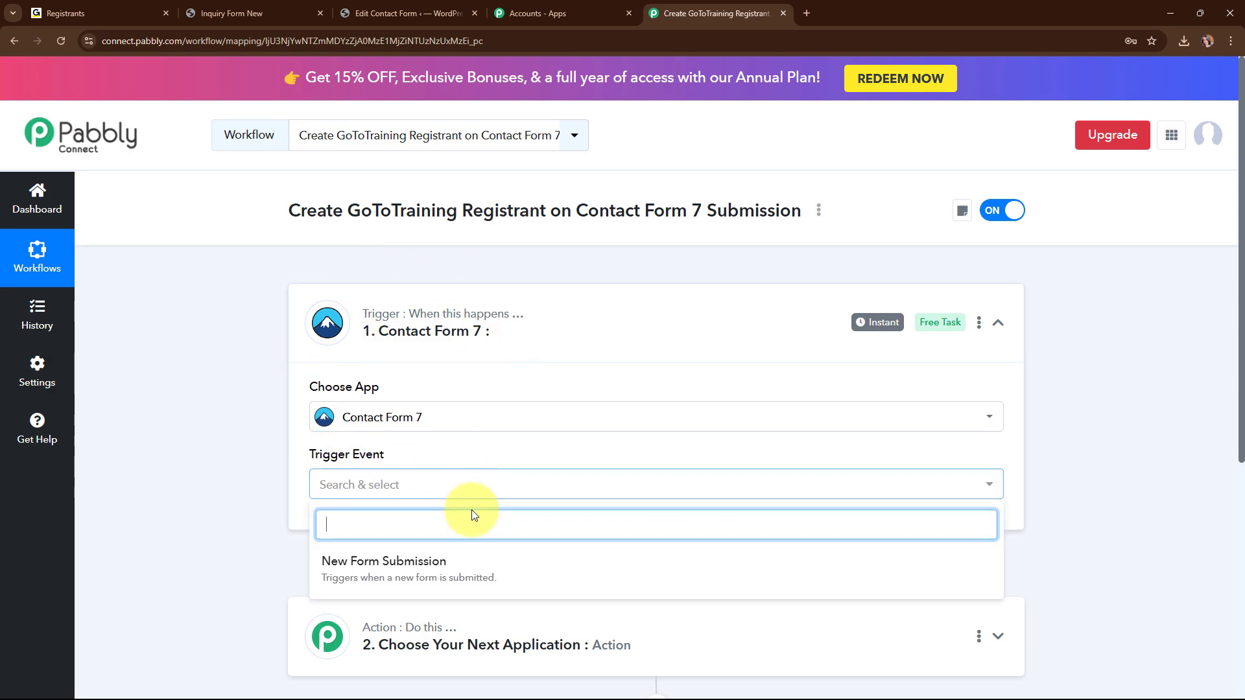
{"action": "left_click", "coordinate": [477, 585]}
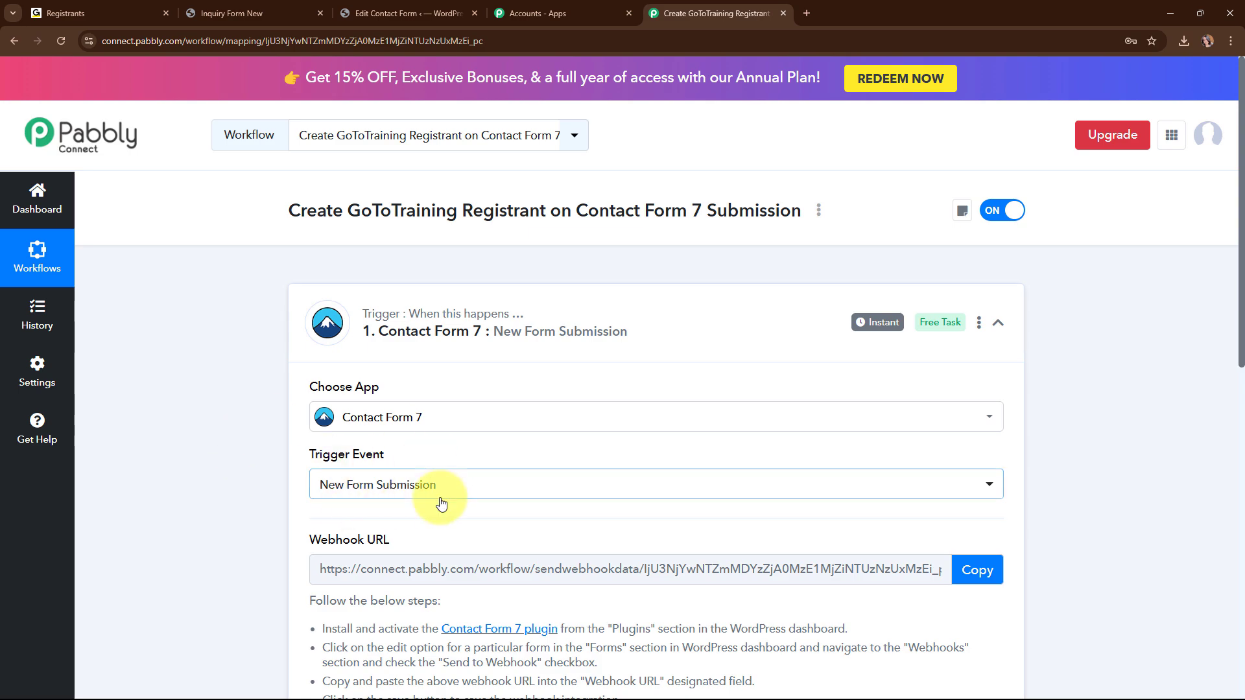
{"action": "scroll", "coordinate": [438, 499], "scroll_direction": "down", "scroll_amount": 3}
{"action": "left_click_drag", "start_coordinate": [313, 343], "coordinate": [413, 358]}
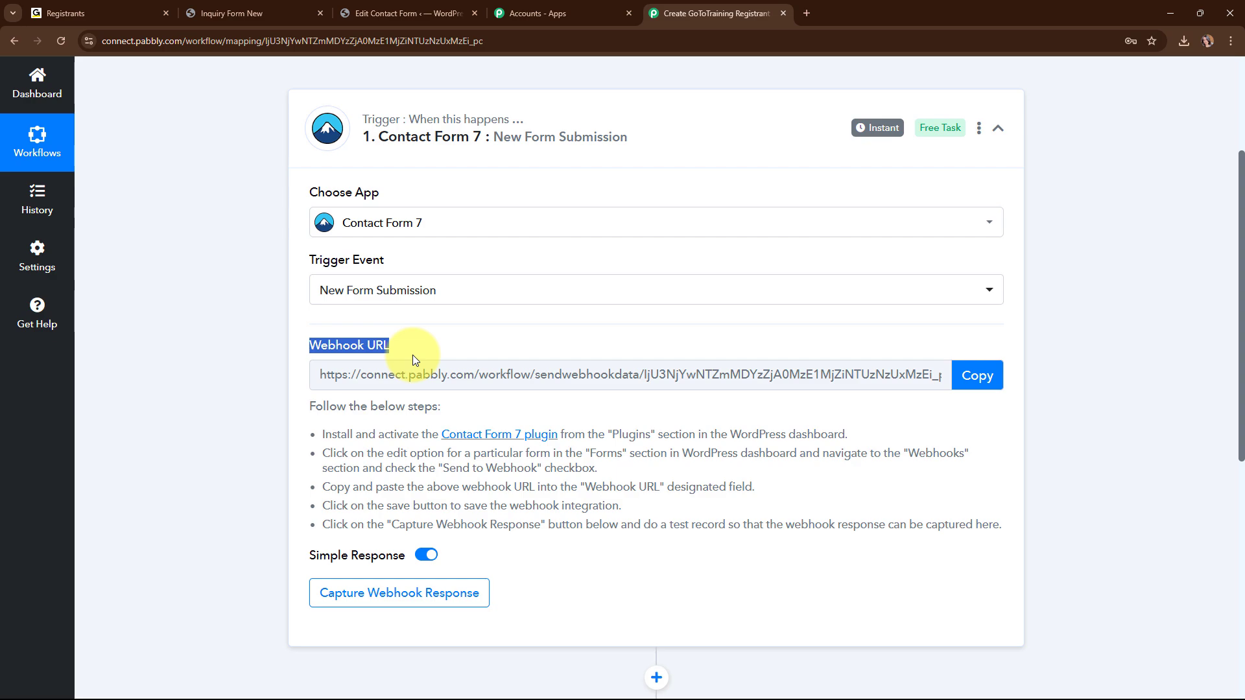
{"action": "left_click_drag", "start_coordinate": [309, 428], "coordinate": [997, 592]}
{"action": "left_click", "coordinate": [979, 382]}
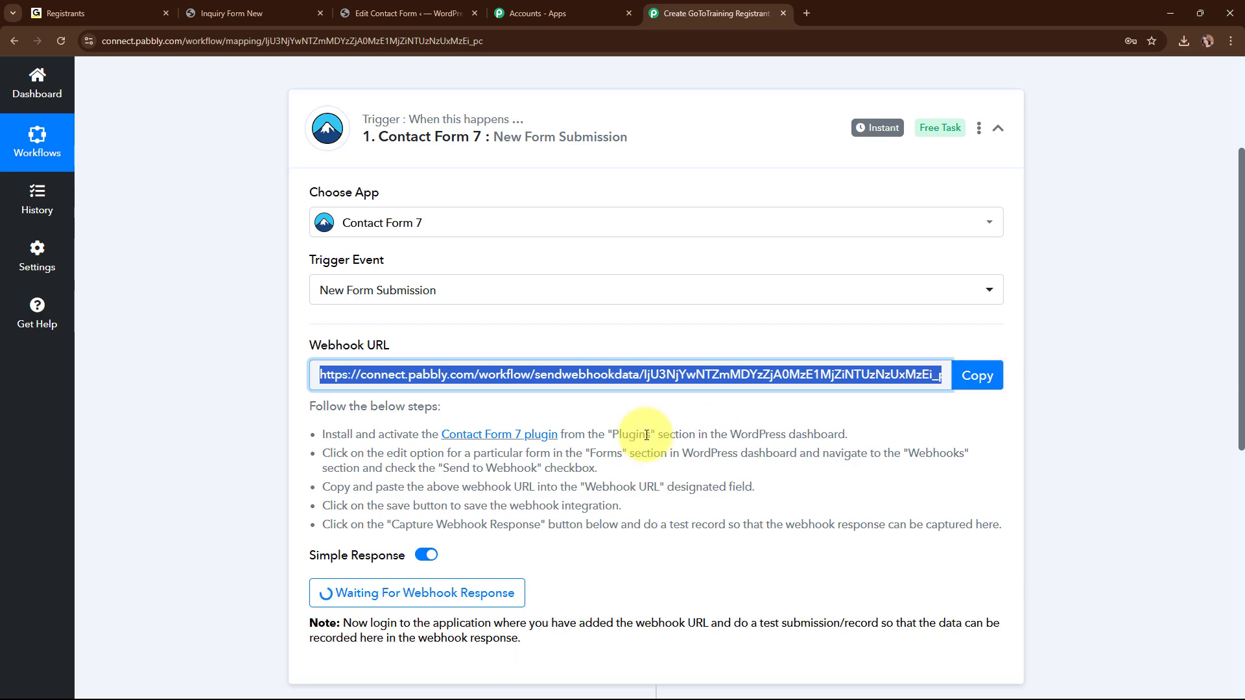
{"action": "left_click", "coordinate": [367, 7]}
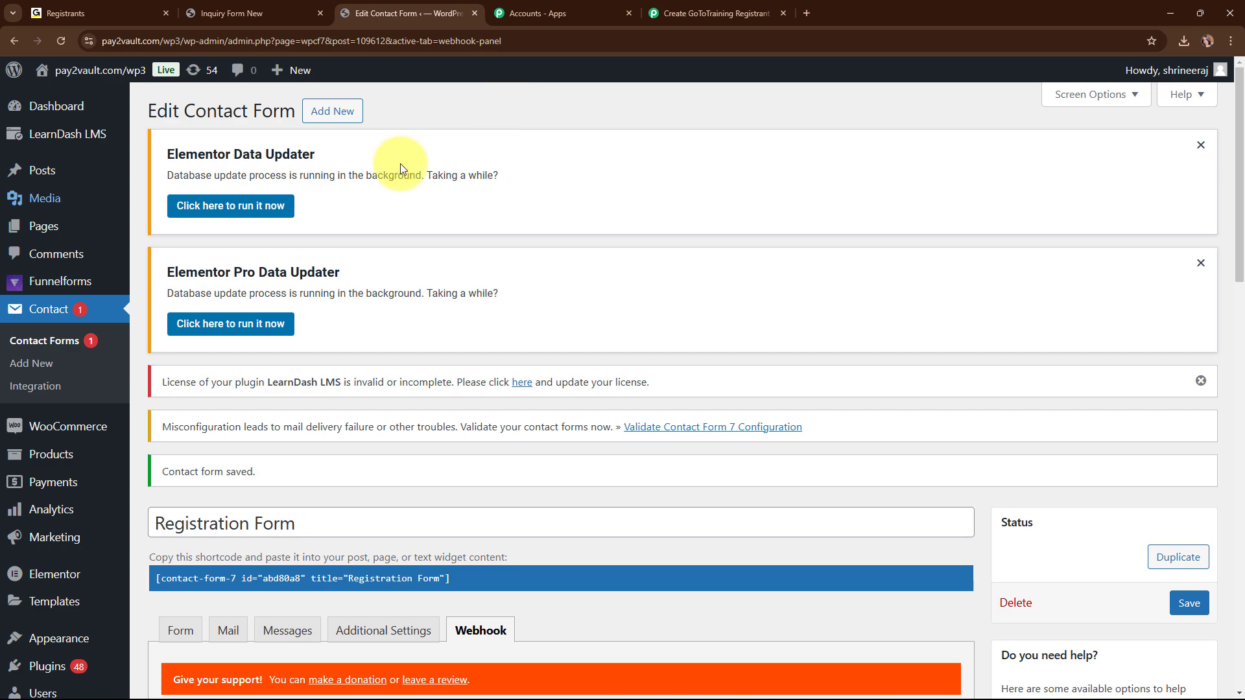
Enable Send to Webhook on the Registration Form, paste the Pabbly webhook URL, and save.
{"action": "scroll", "coordinate": [529, 214], "scroll_direction": "down", "scroll_amount": 3}
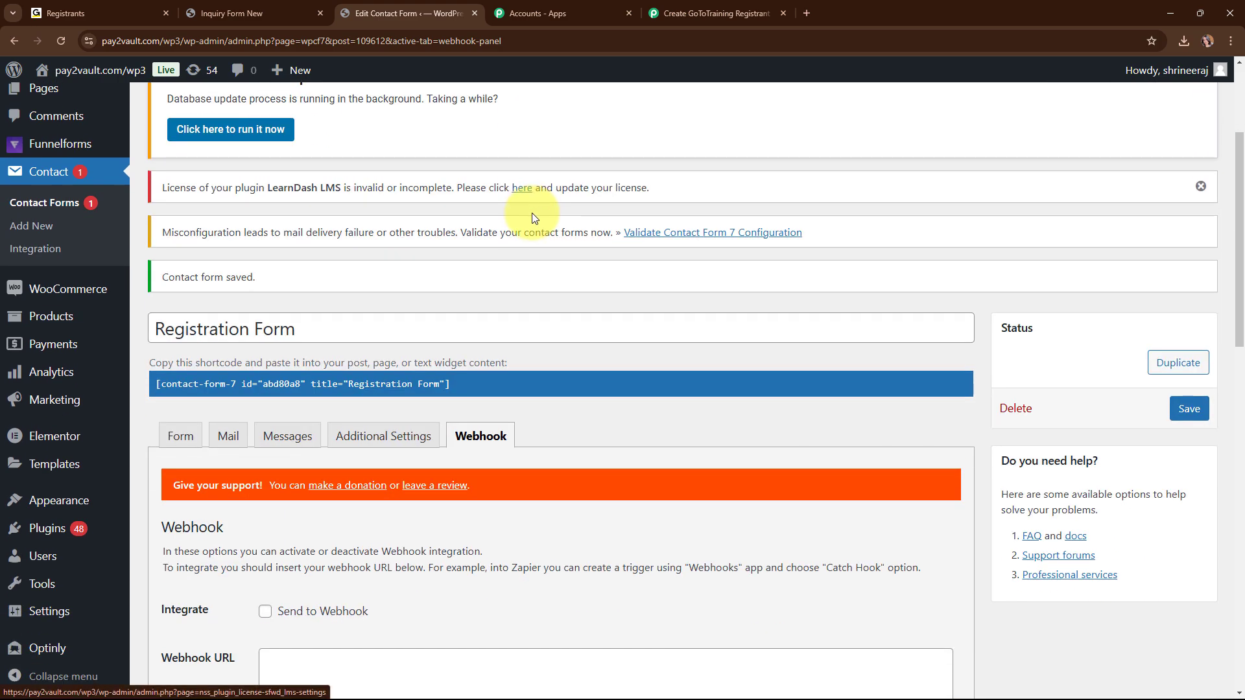
{"action": "scroll", "coordinate": [528, 223], "scroll_direction": "down", "scroll_amount": 1}
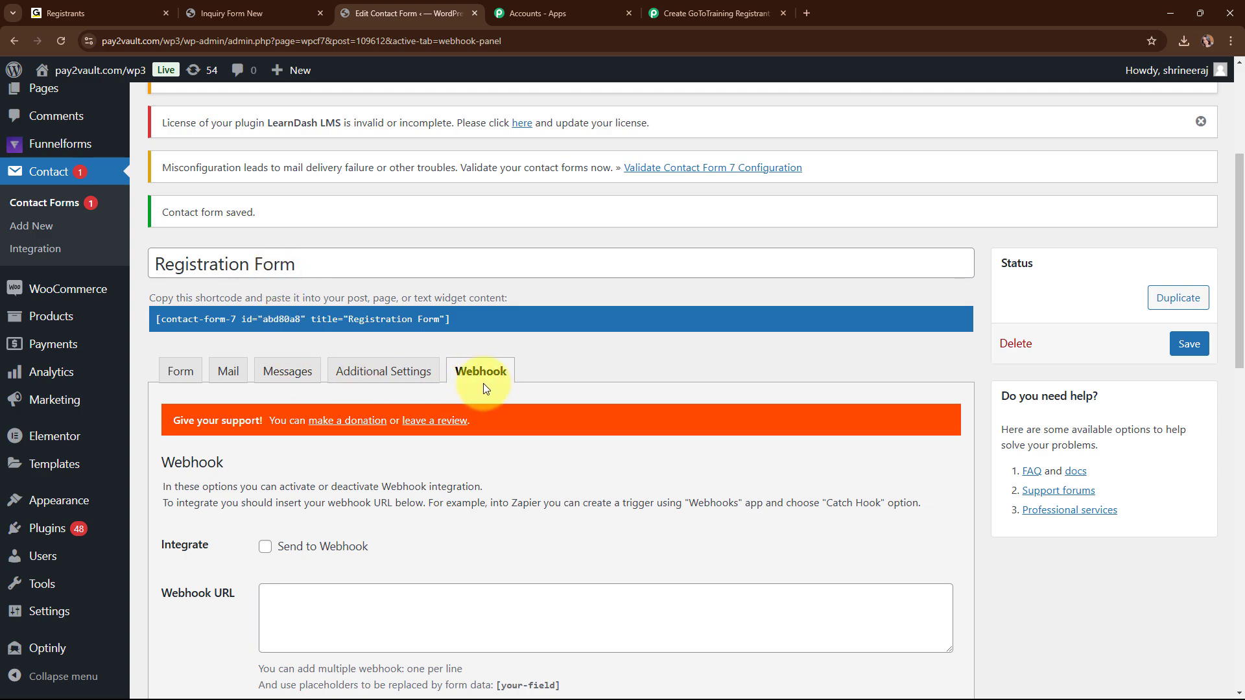
{"action": "scroll", "coordinate": [514, 388], "scroll_direction": "down", "scroll_amount": 2}
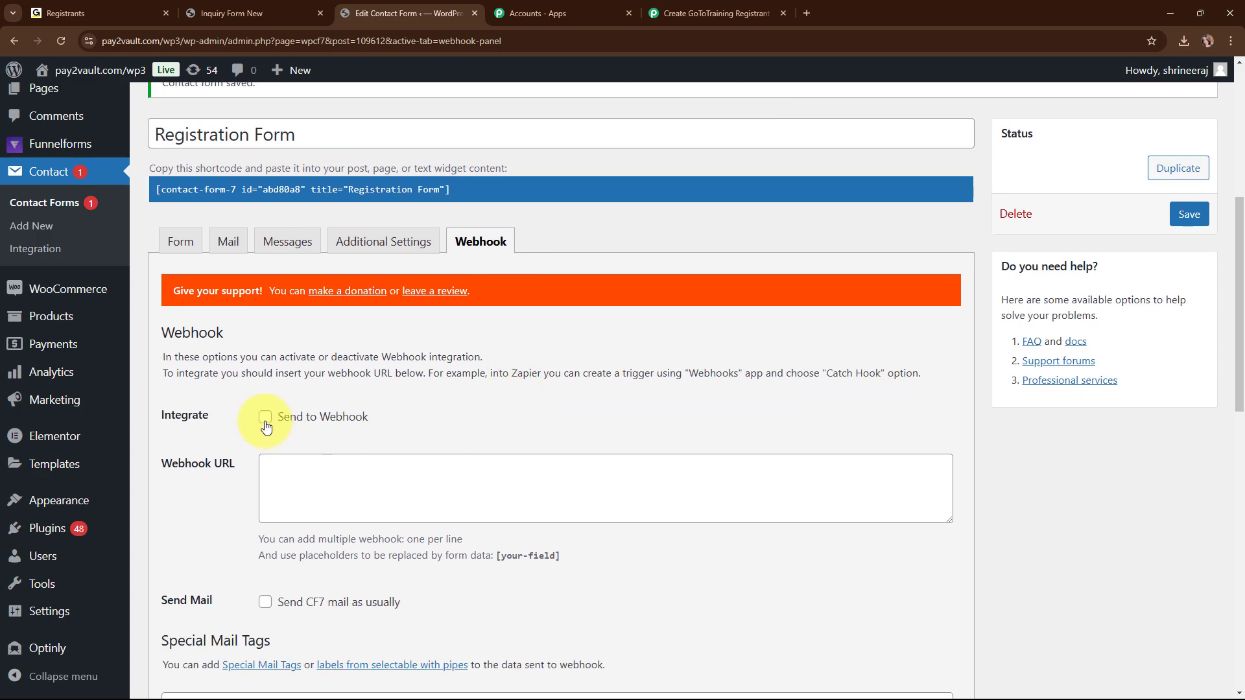
{"action": "left_click", "coordinate": [265, 418]}
{"action": "scroll", "coordinate": [607, 383], "scroll_direction": "down", "scroll_amount": 3}
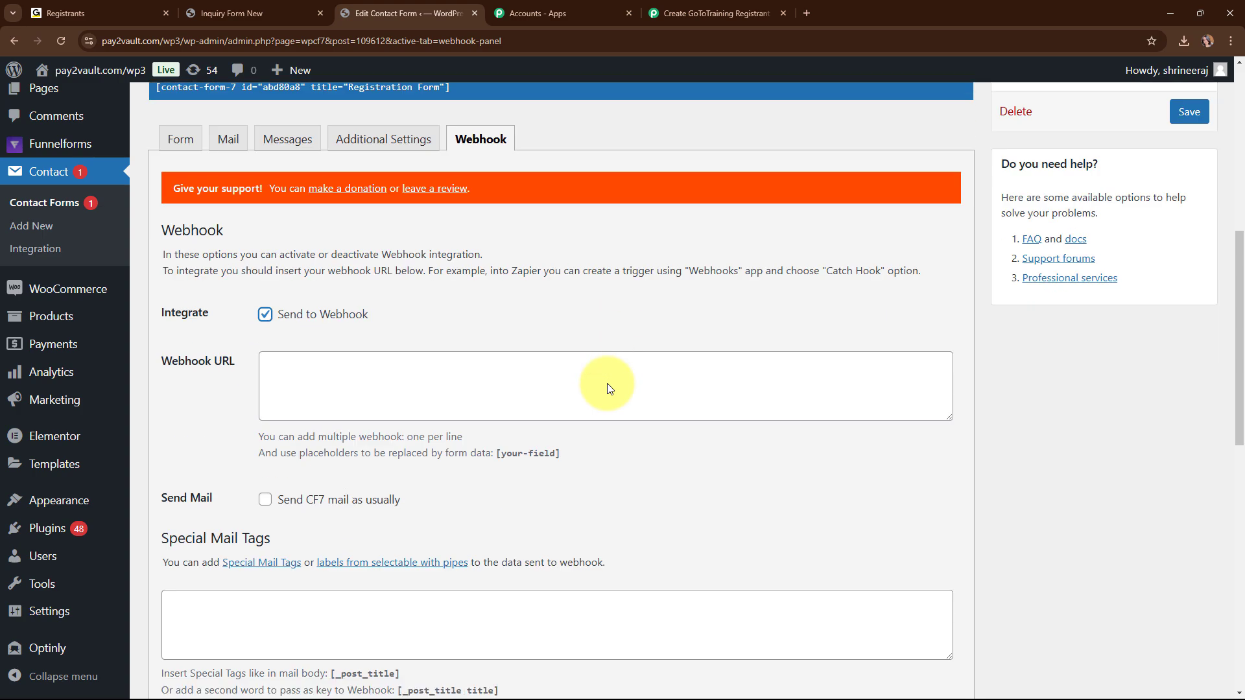
{"action": "left_click", "coordinate": [317, 296]}
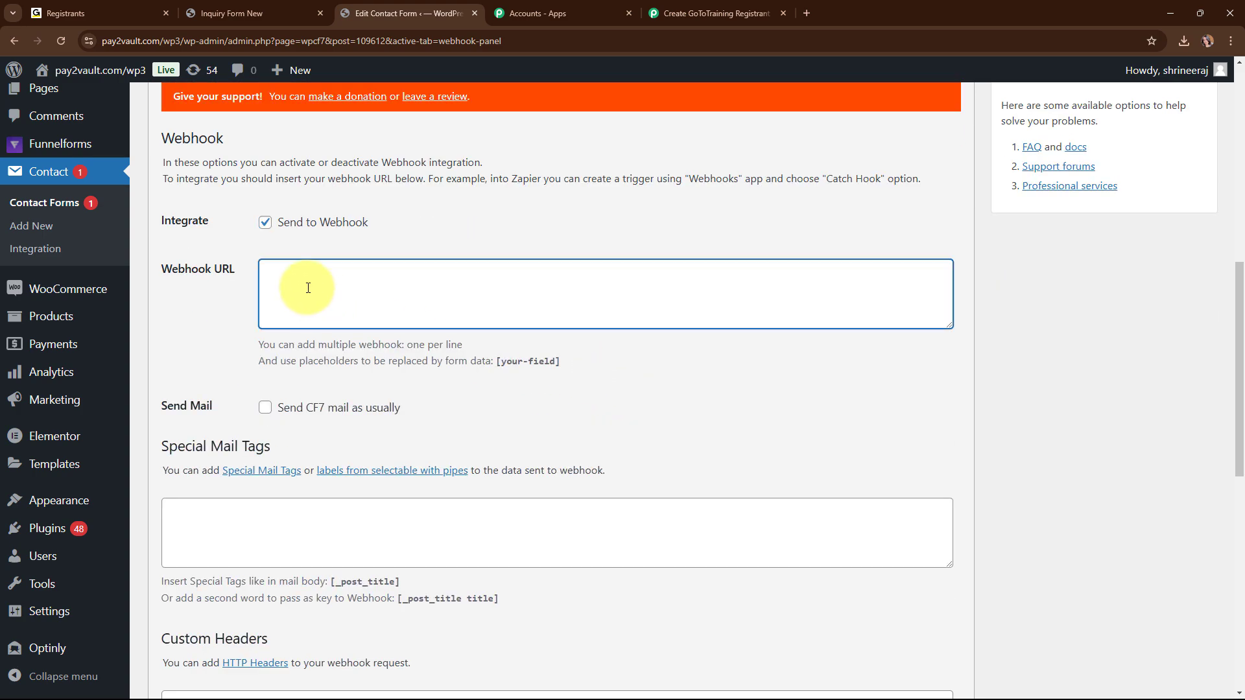
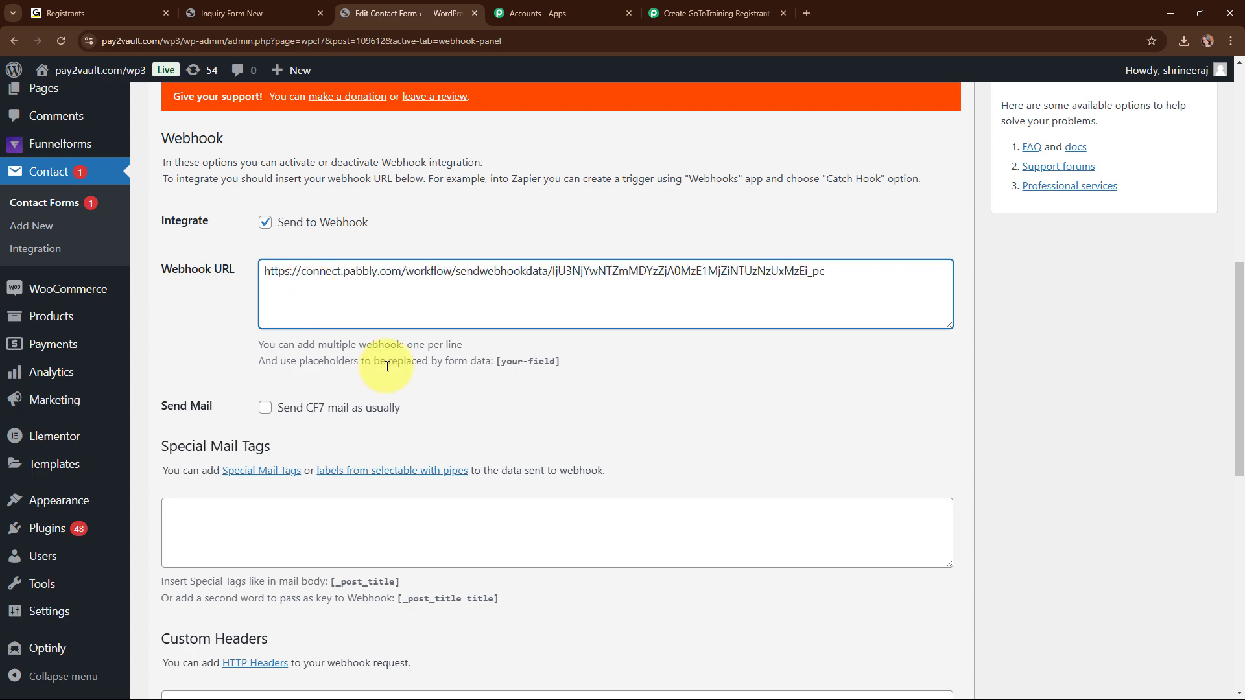
{"action": "scroll", "coordinate": [623, 367], "scroll_direction": "down", "scroll_amount": 10}
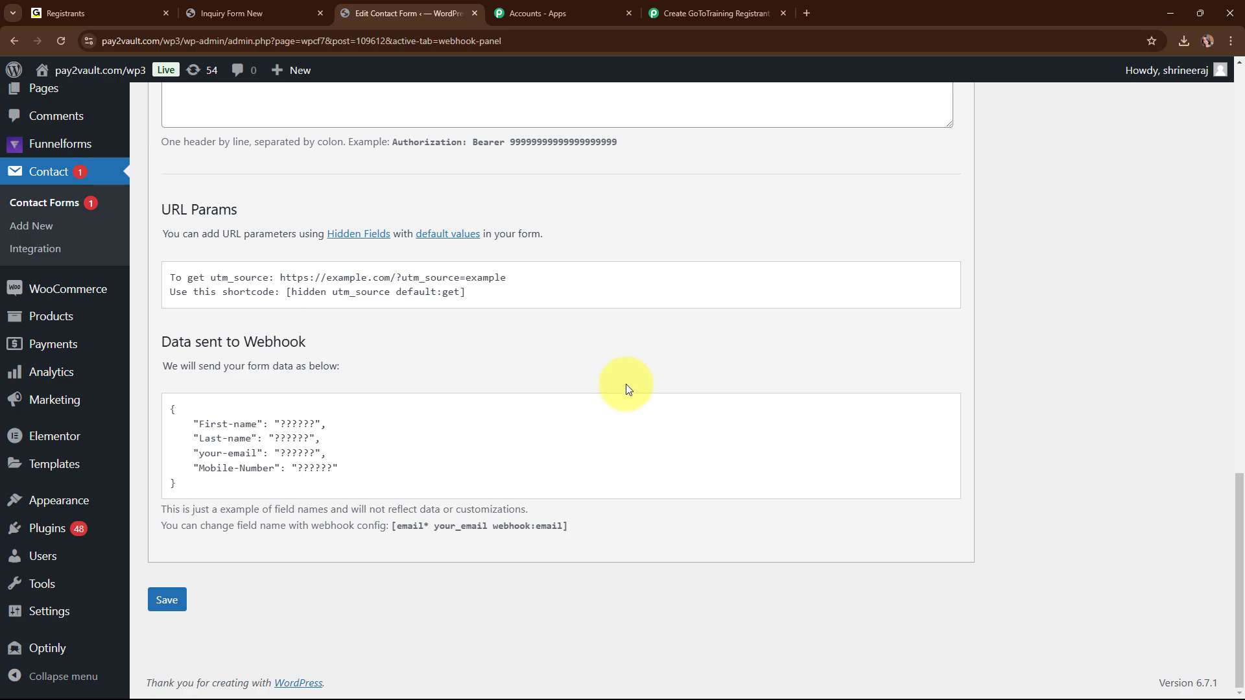
{"action": "left_click", "coordinate": [161, 603]}
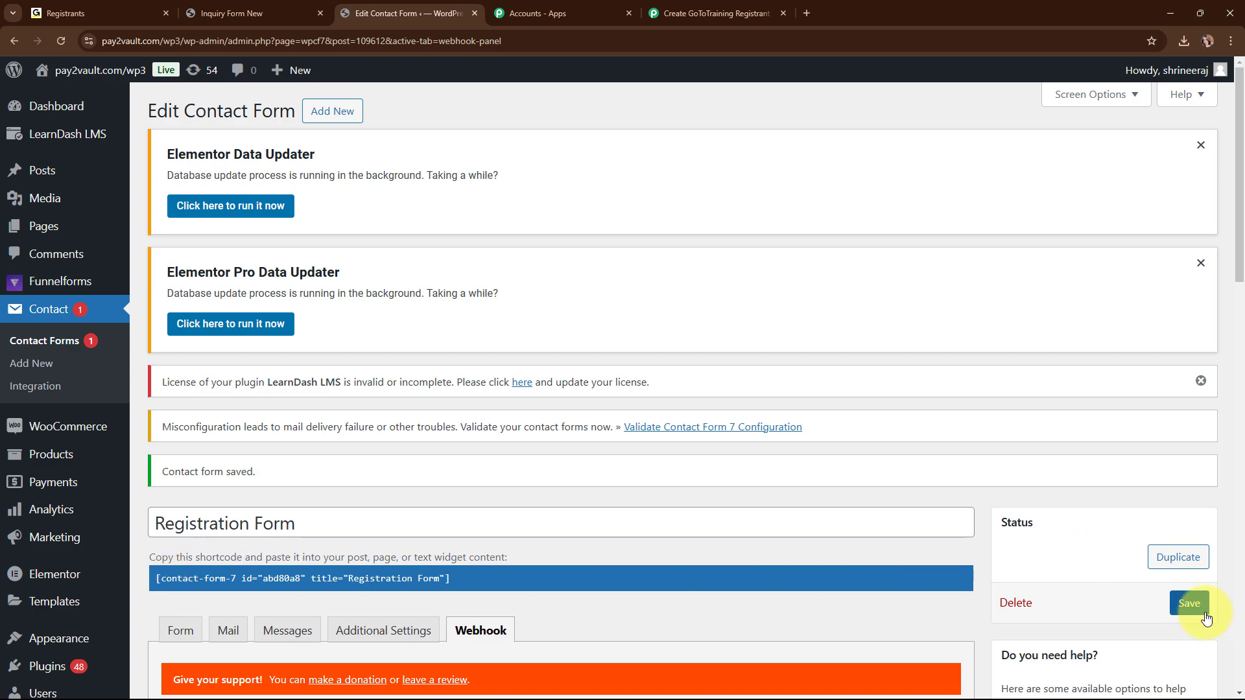
{"action": "left_click", "coordinate": [1204, 613]}
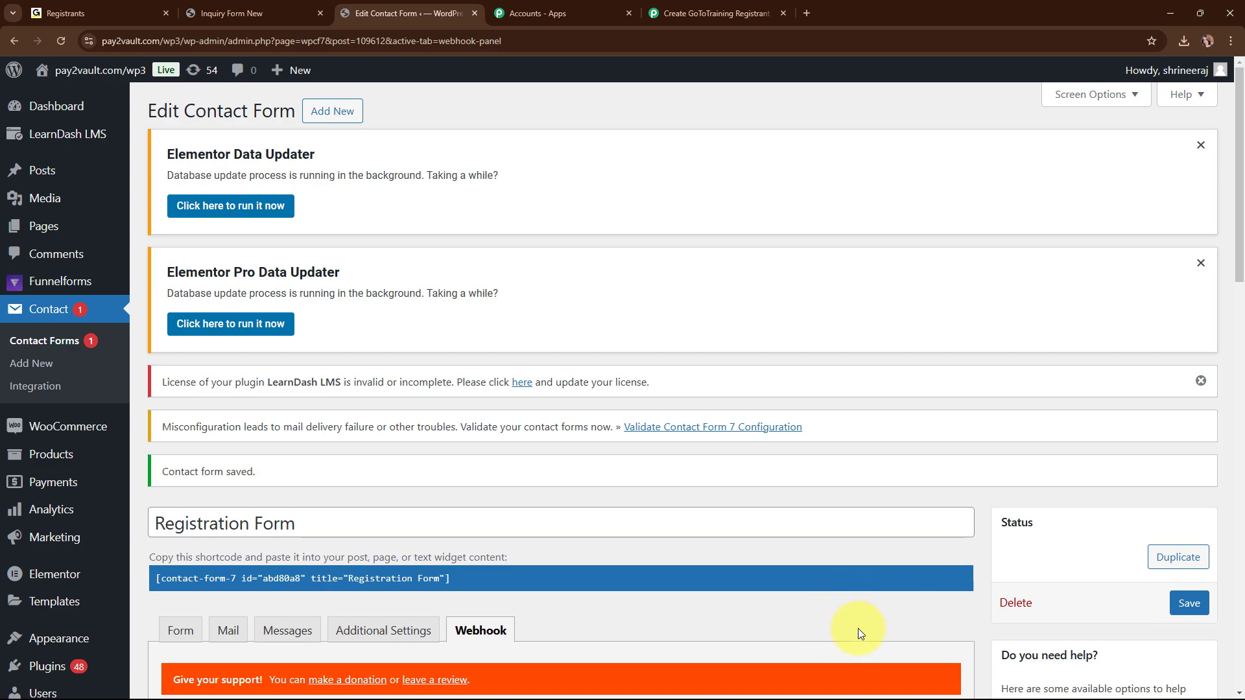
Return to the Pabbly workflow still waiting for a webhook response.
{"action": "left_click", "coordinate": [713, 13]}
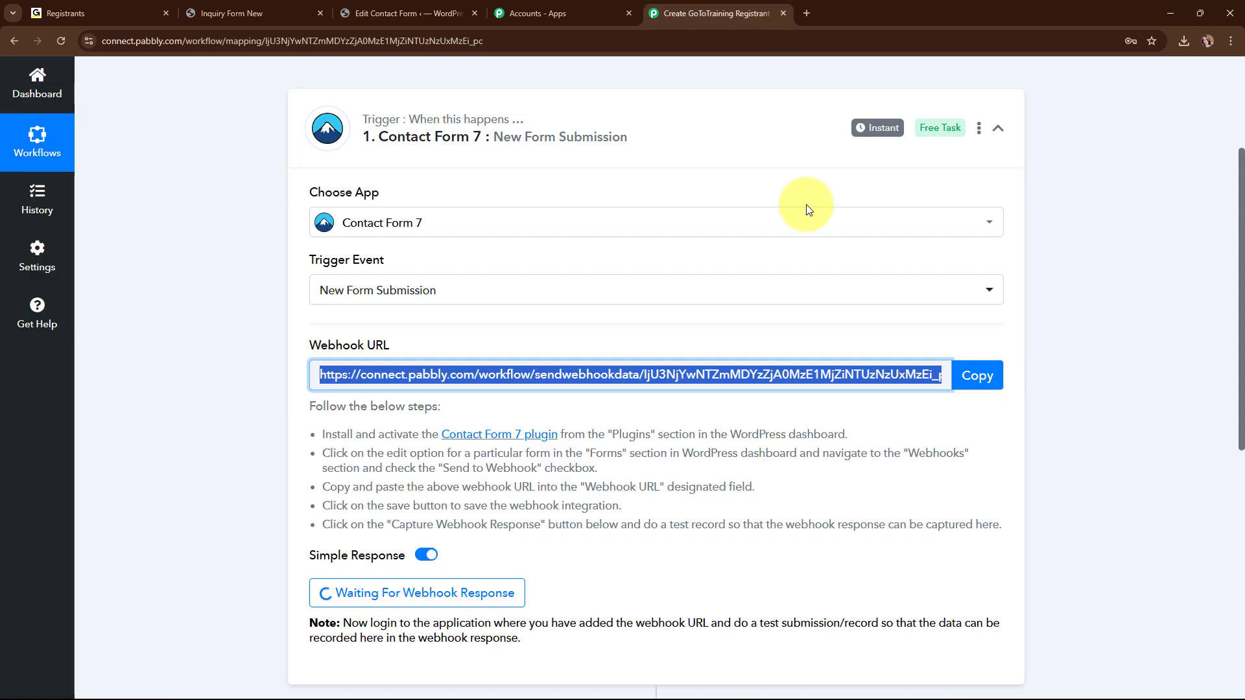
{"action": "scroll", "coordinate": [1072, 476], "scroll_direction": "down", "scroll_amount": 3}
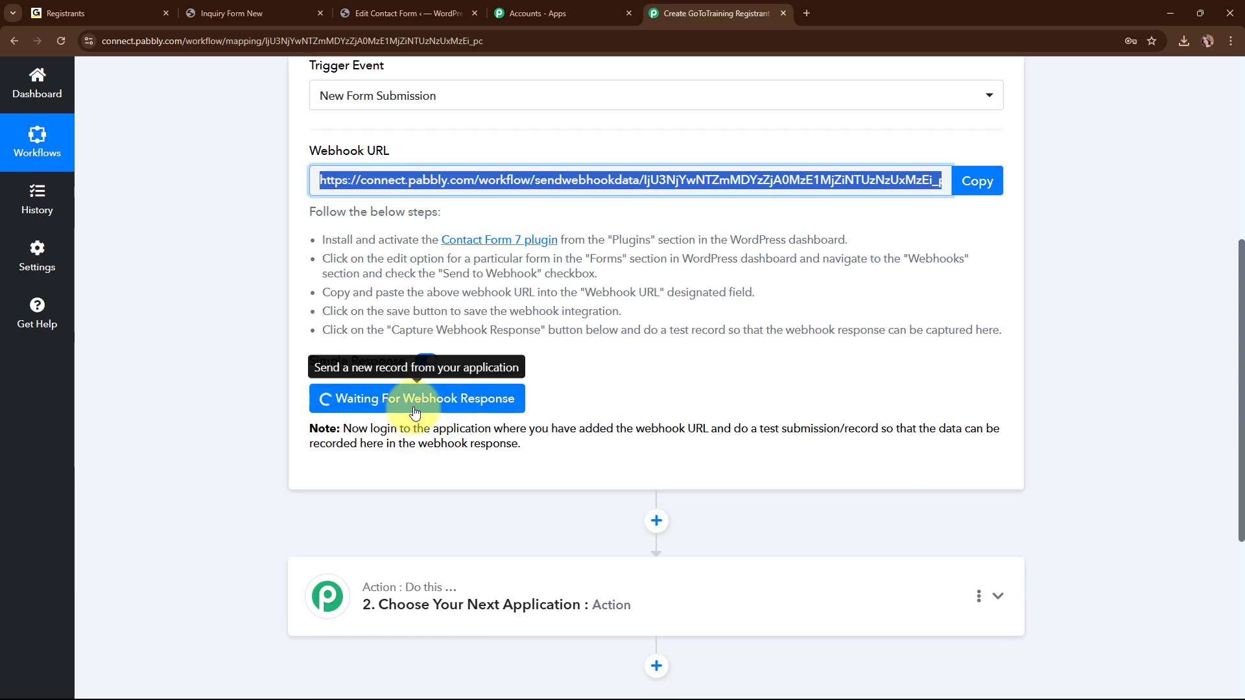
{"action": "left_click", "coordinate": [566, 410]}
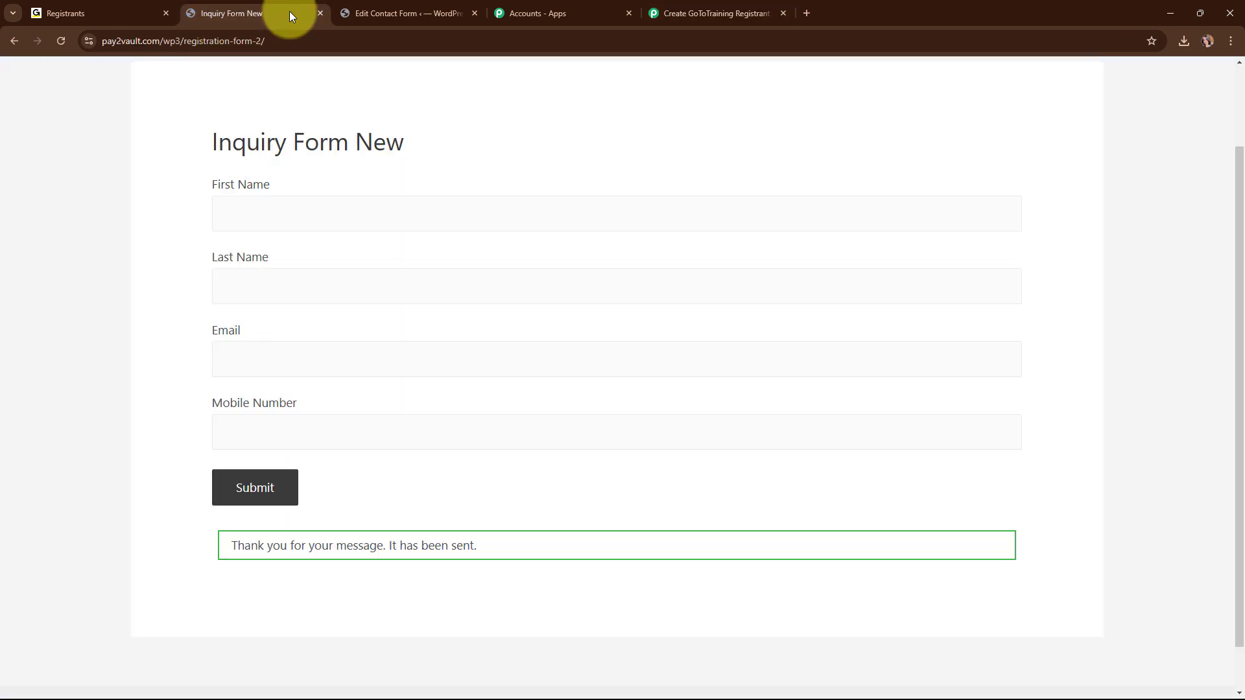
Submit the reloaded Inquiry Form New with name 'Test User', a test e-mail and mobile number.
{"action": "left_click", "coordinate": [285, 13]}
{"action": "left_click", "coordinate": [60, 39]}
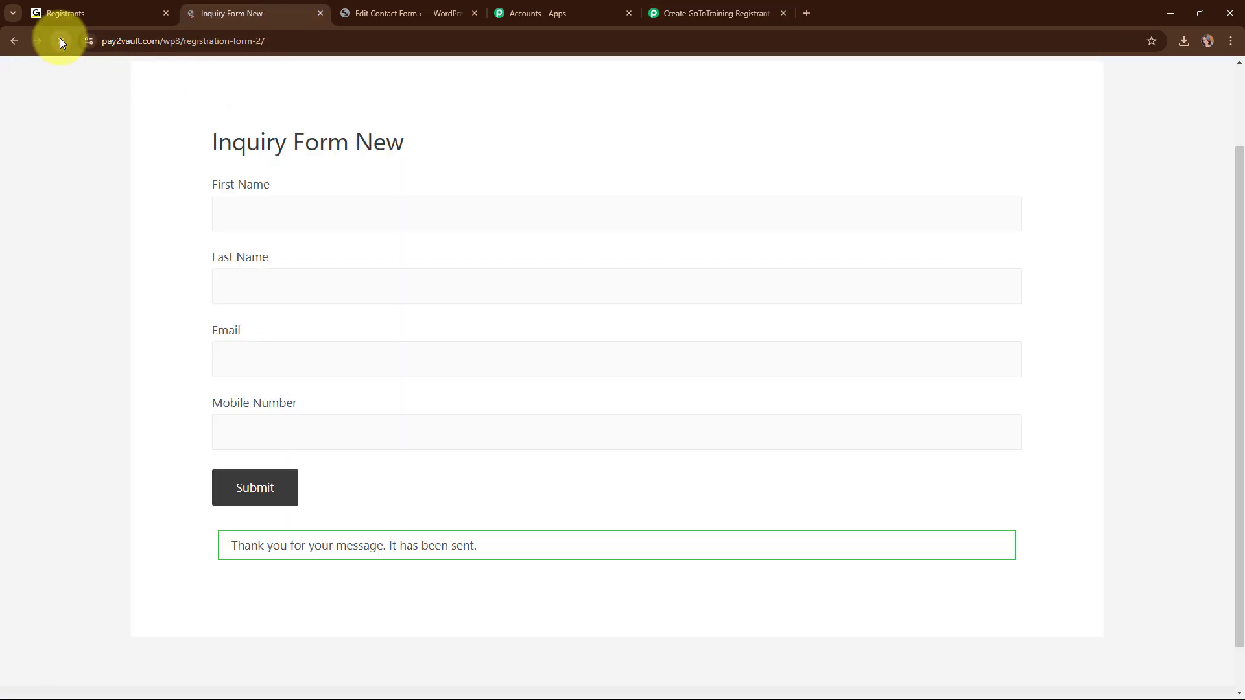
{"action": "left_click", "coordinate": [316, 219]}
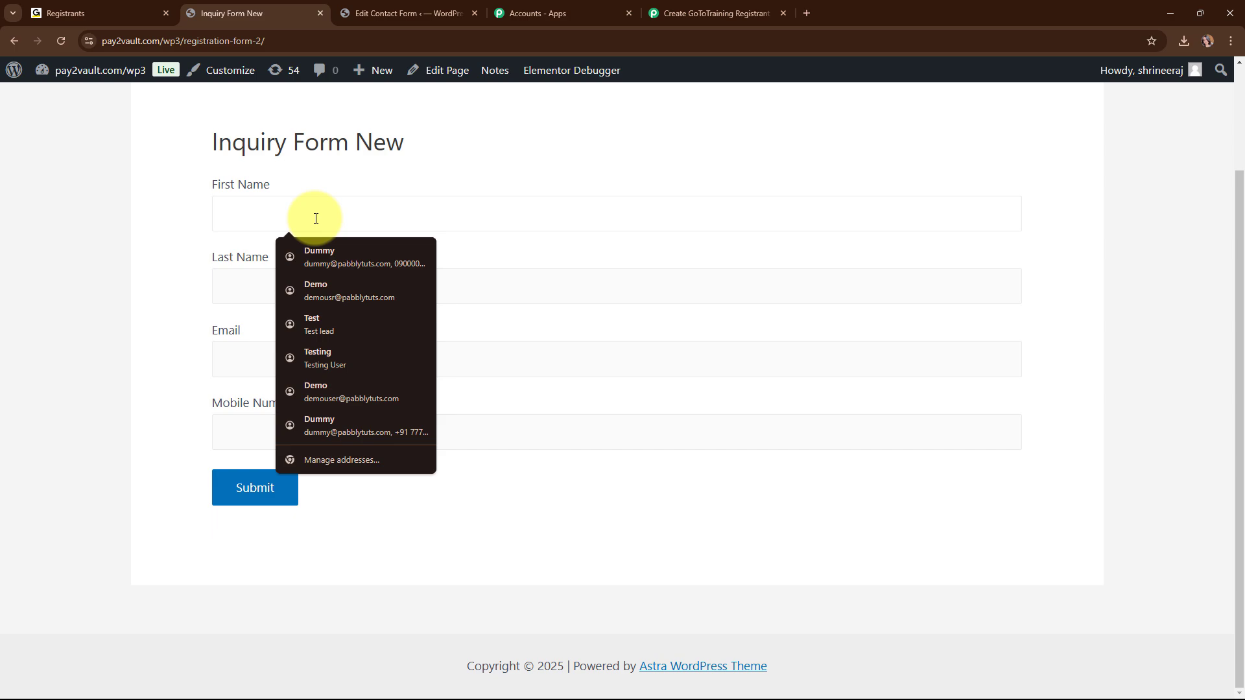
{"action": "type", "text": "Test"}
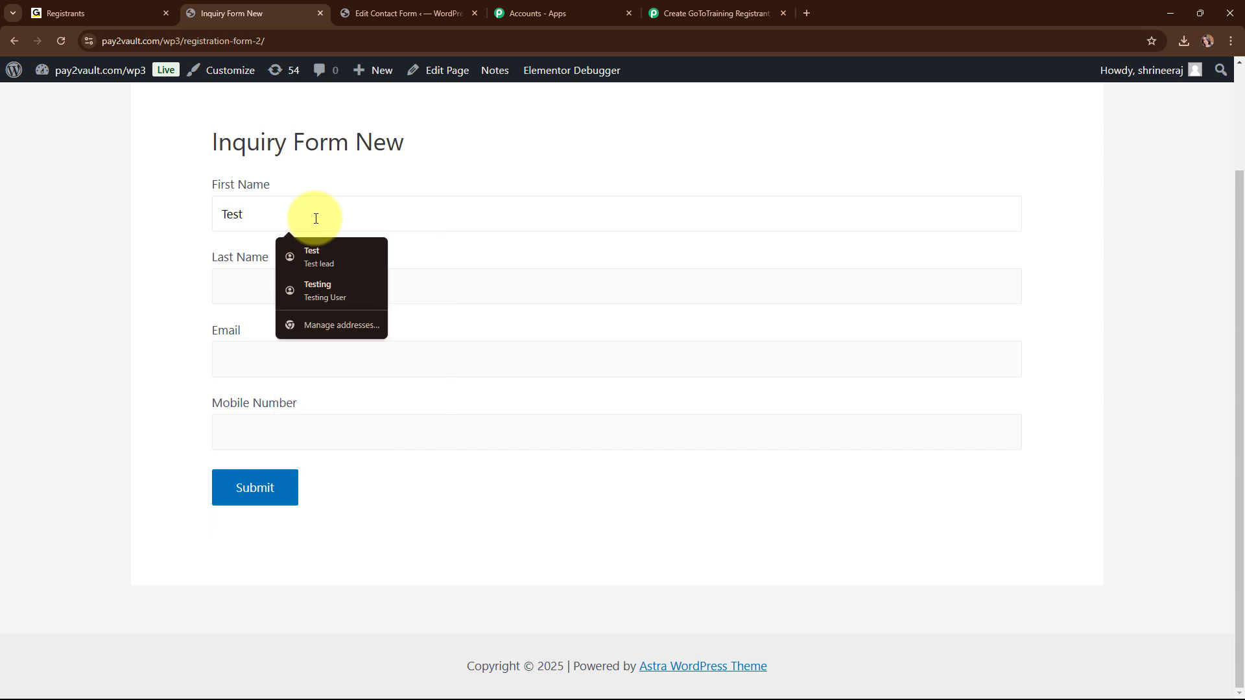
{"action": "left_click", "coordinate": [222, 274]}
{"action": "type", "text": "Use"}
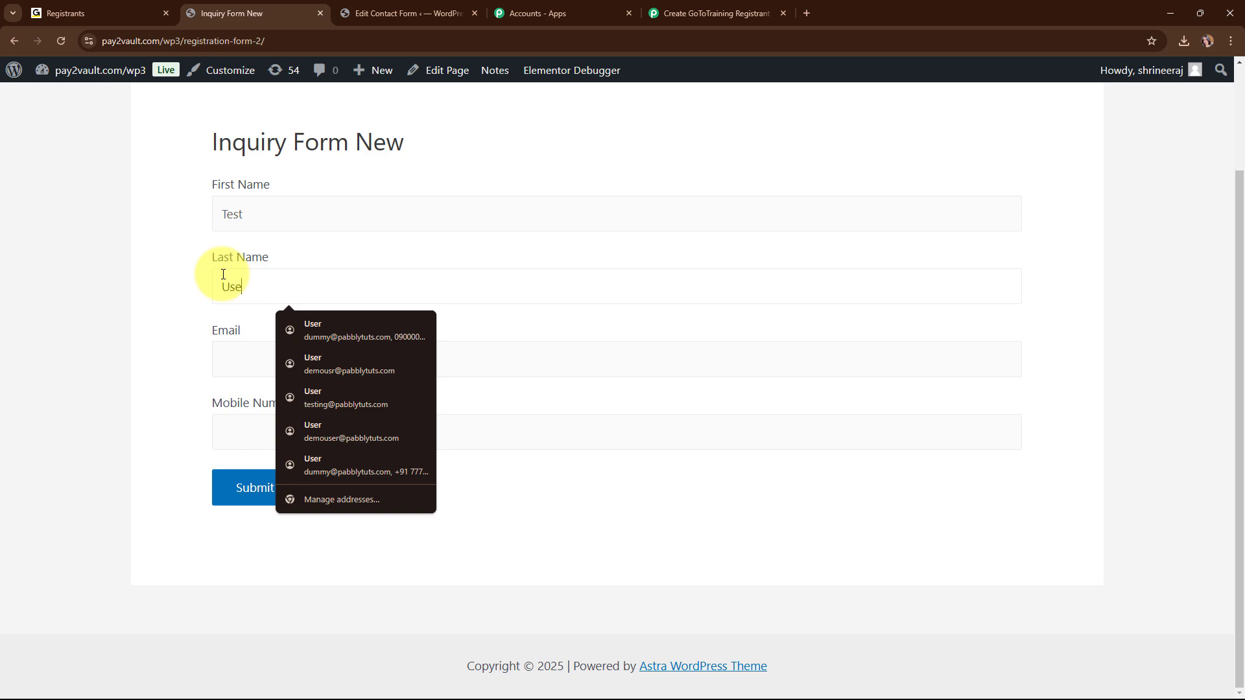
{"action": "type", "text": "r"}
{"action": "left_click", "coordinate": [245, 353]}
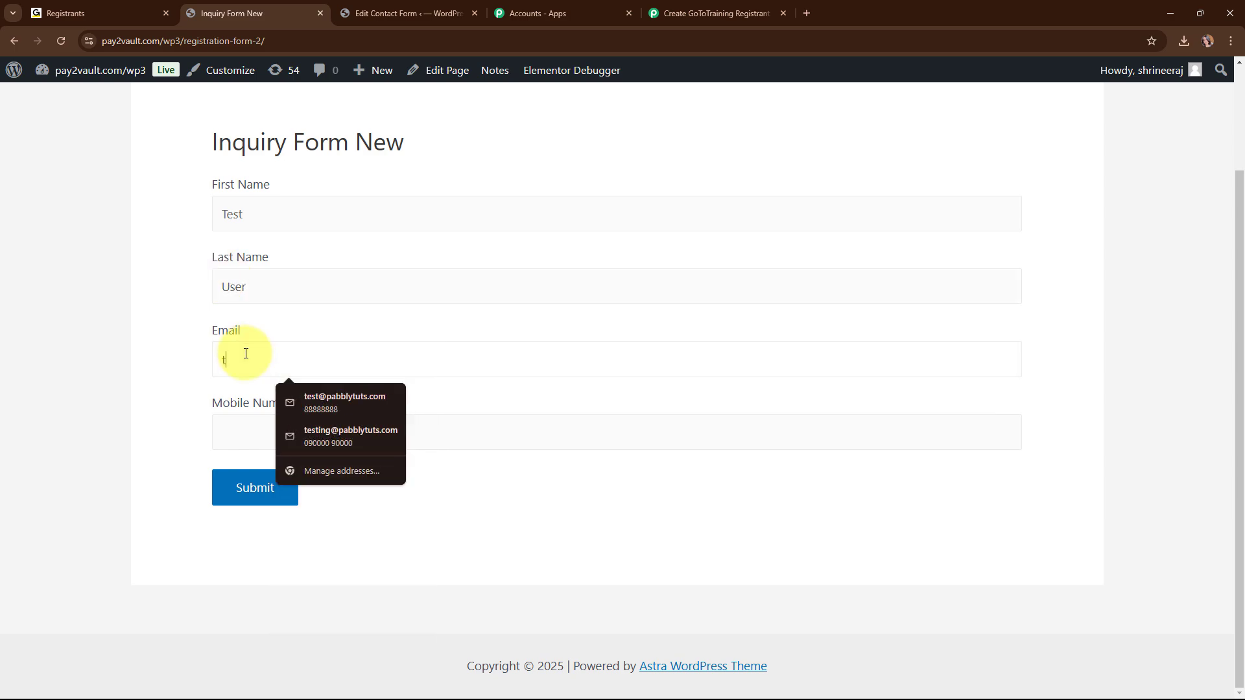
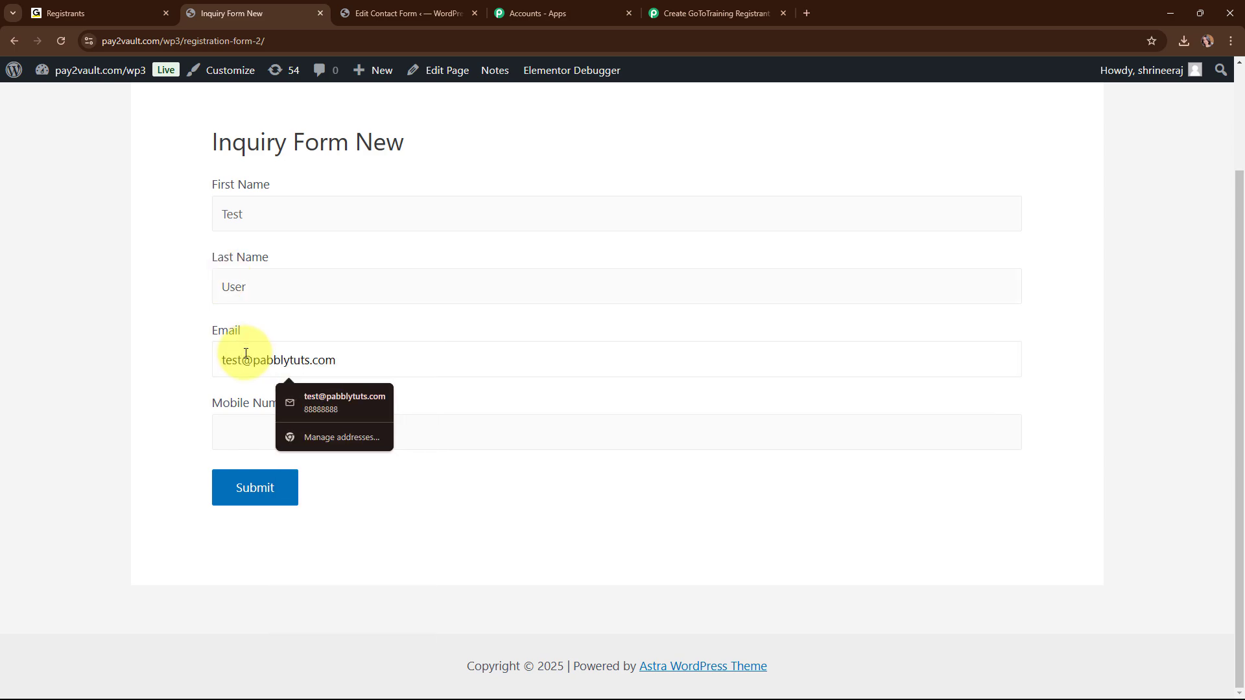
{"action": "left_click", "coordinate": [220, 429]}
{"action": "type", "text": "8585858585"}
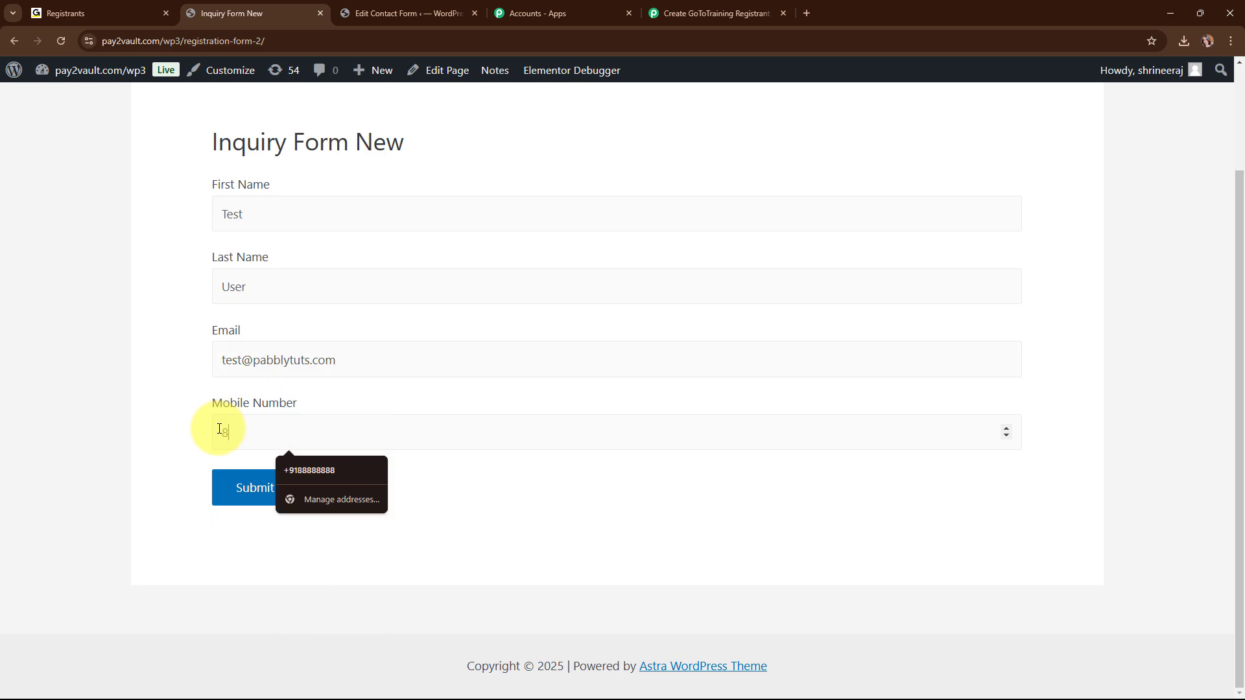
{"action": "left_click", "coordinate": [253, 481]}
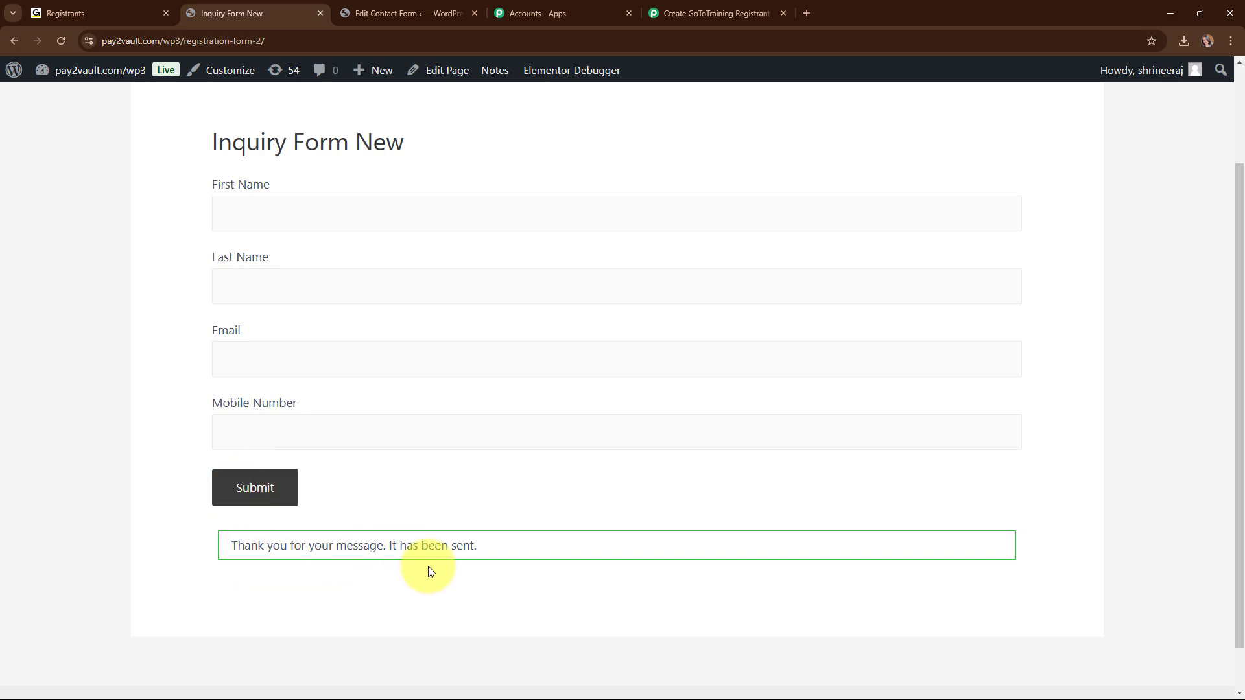
Review the captured form values in the Pabbly trigger, then collapse the trigger step.
{"action": "left_click", "coordinate": [747, 5]}
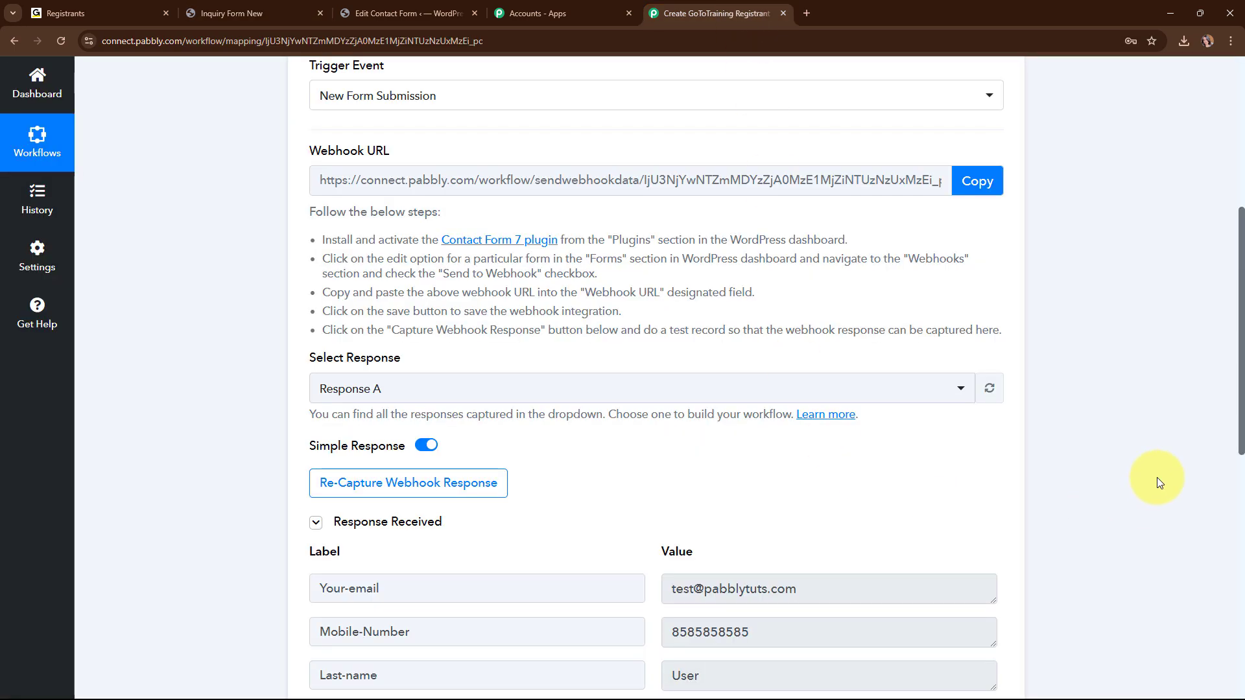
{"action": "scroll", "coordinate": [1164, 485], "scroll_direction": "down", "scroll_amount": 5}
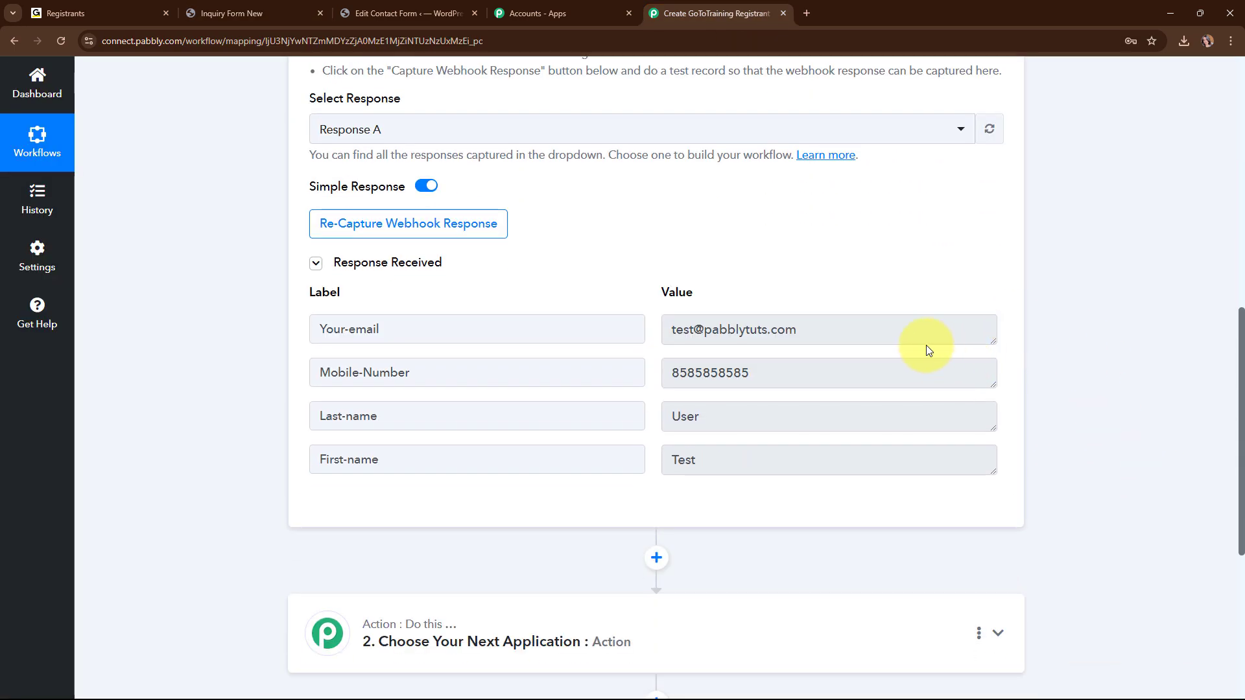
{"action": "left_click_drag", "start_coordinate": [681, 329], "coordinate": [730, 360]}
{"action": "key", "text": "Tab"}
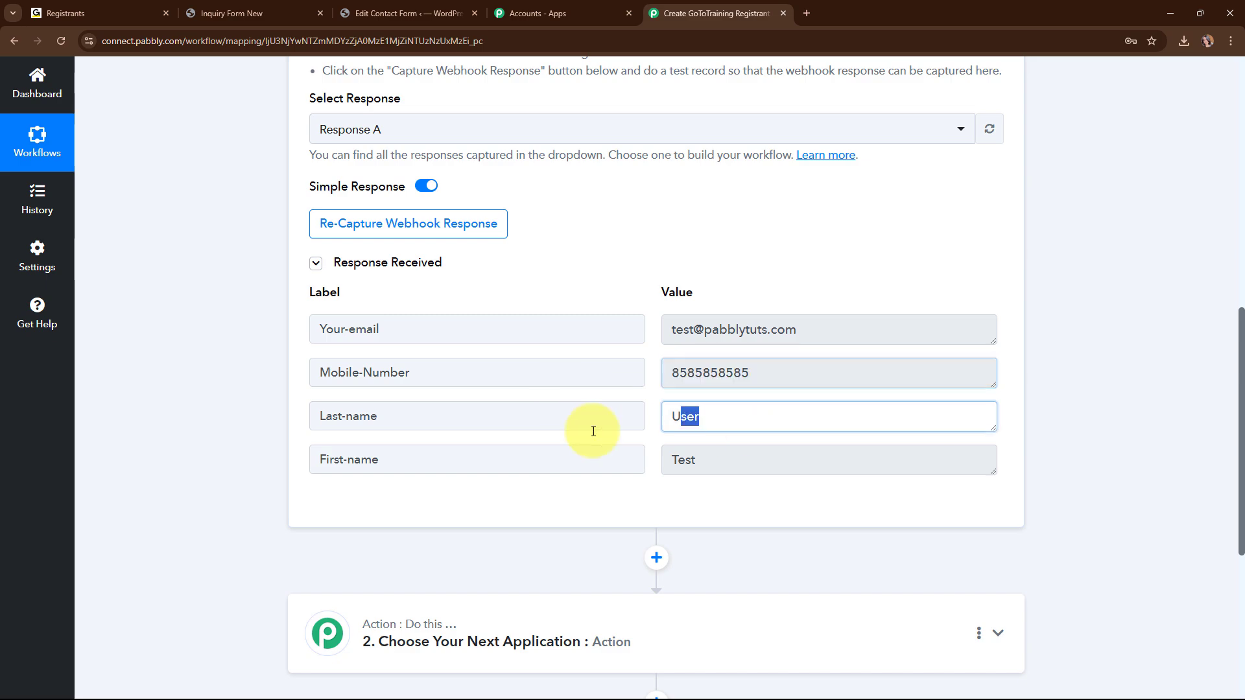
{"action": "key", "text": "Tab"}
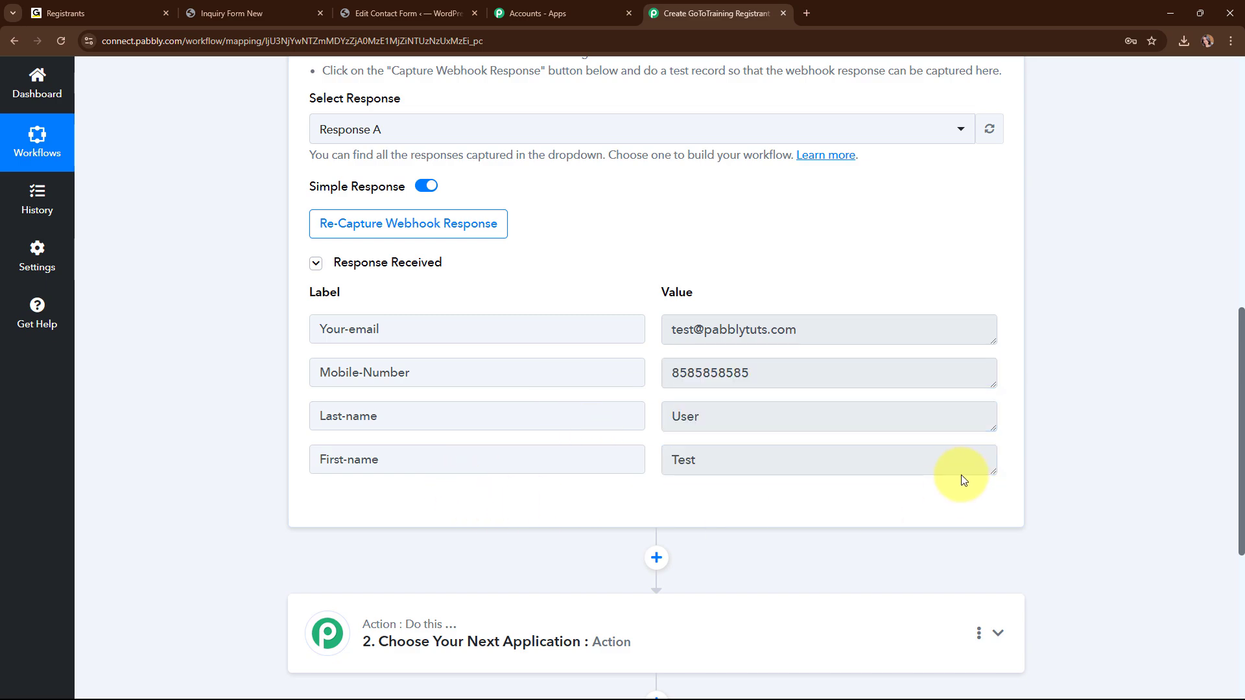
{"action": "scroll", "coordinate": [1005, 449], "scroll_direction": "up", "scroll_amount": 10}
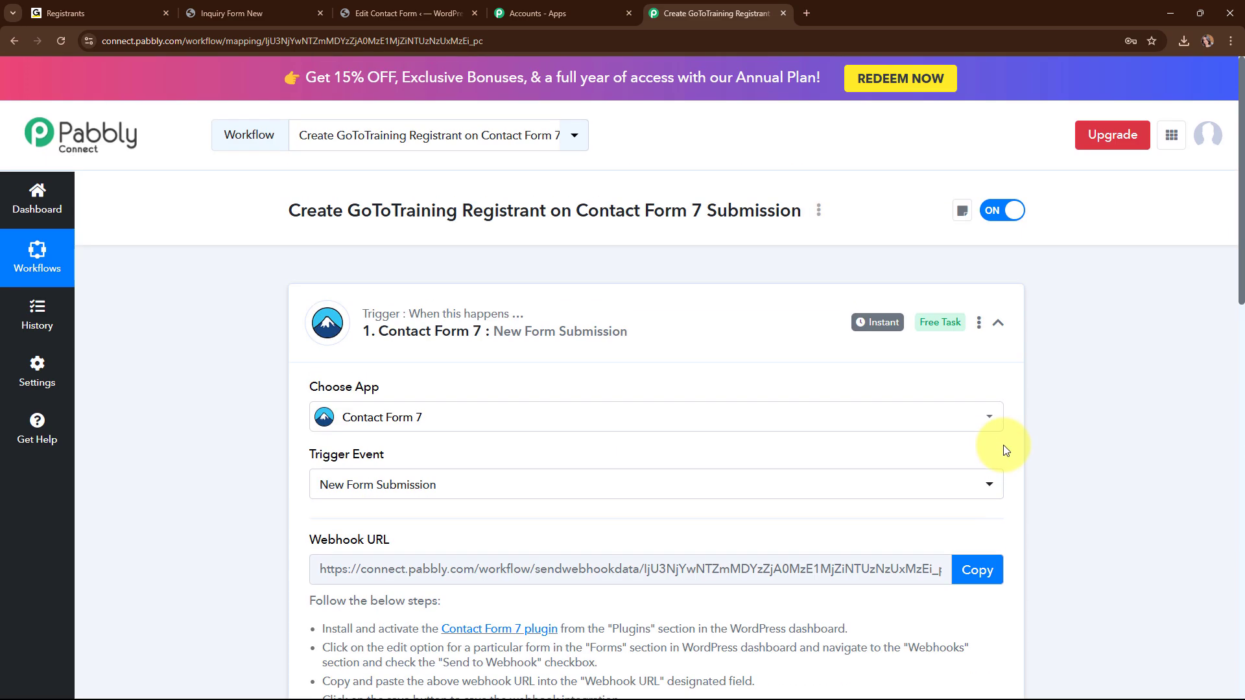
{"action": "left_click", "coordinate": [998, 322]}
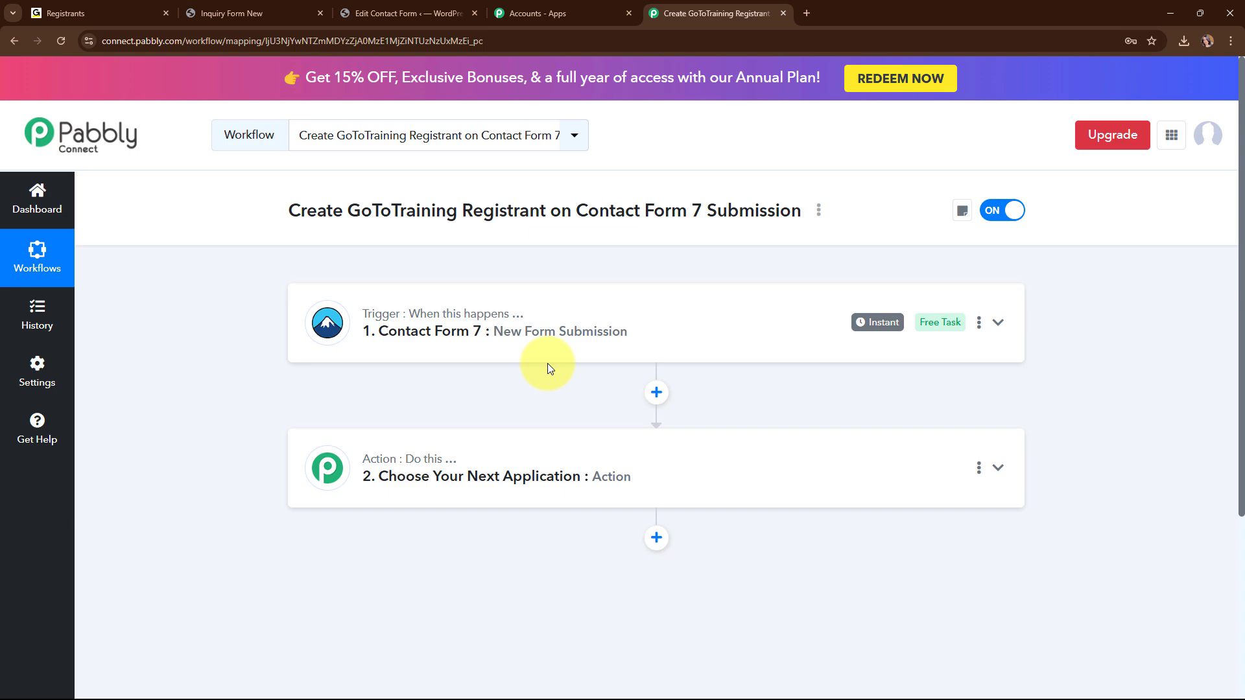
Search 'GoTo' and set the action app to GoToTraining with the Create Registrant event.
{"action": "left_click", "coordinate": [578, 464]}
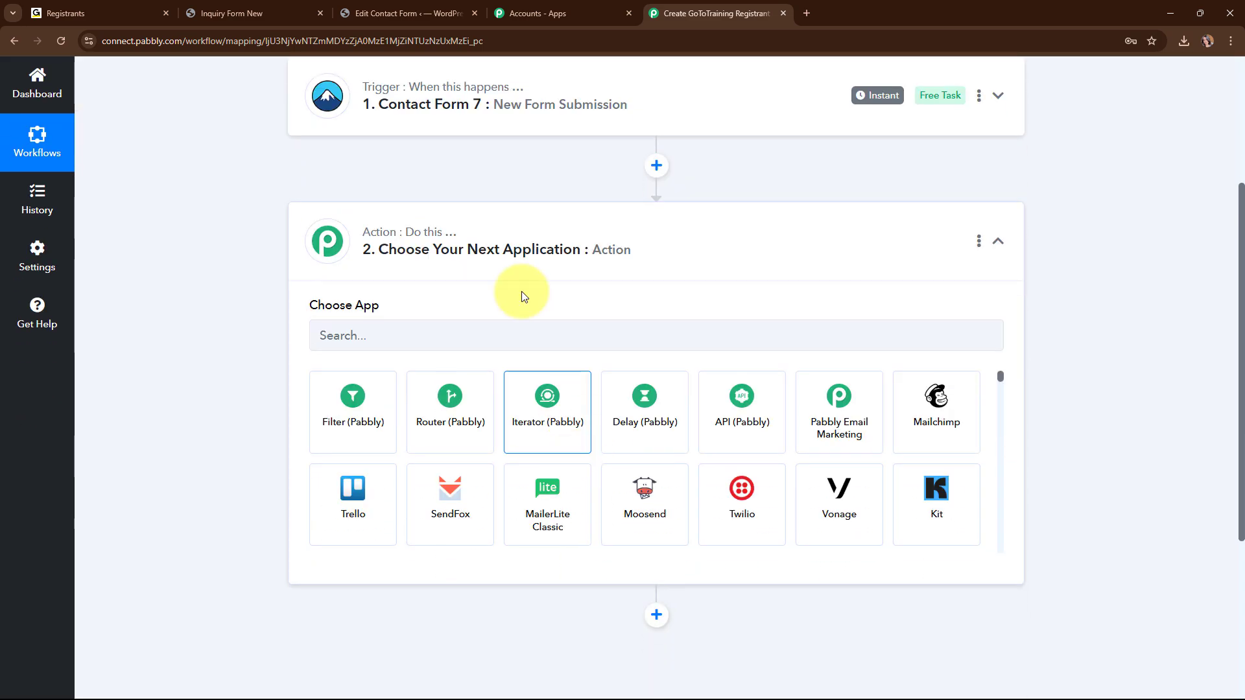
{"action": "left_click", "coordinate": [517, 325]}
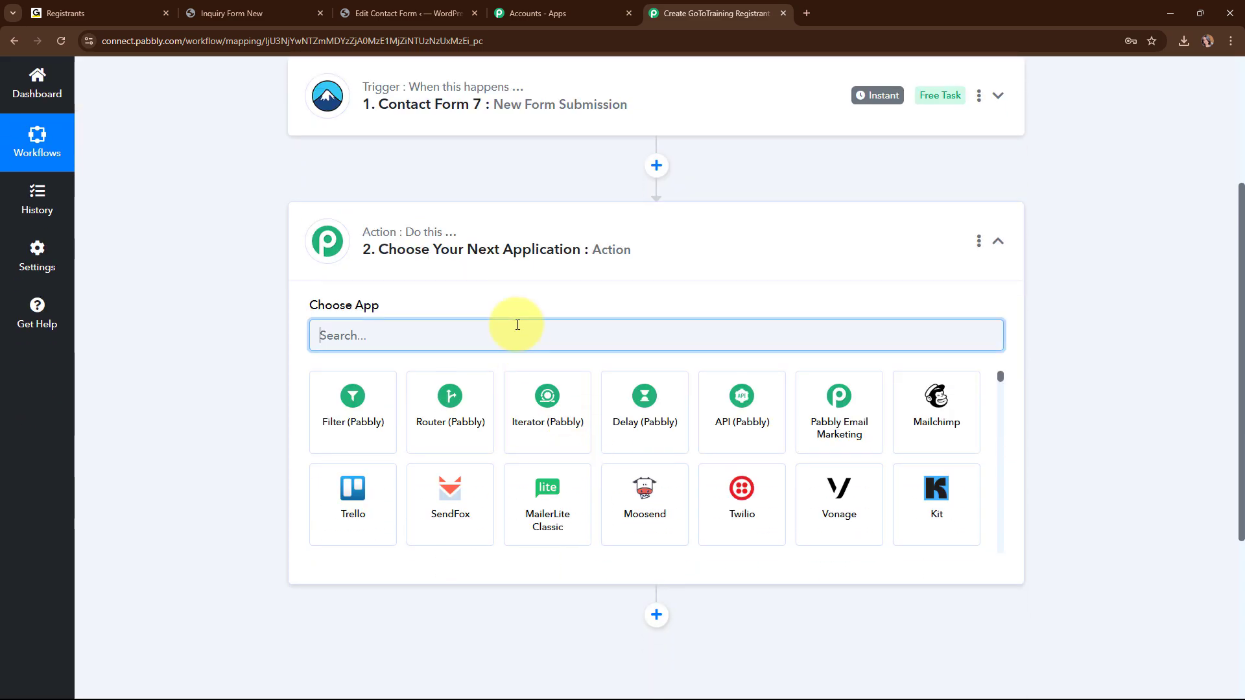
{"action": "type", "text": "Go"}
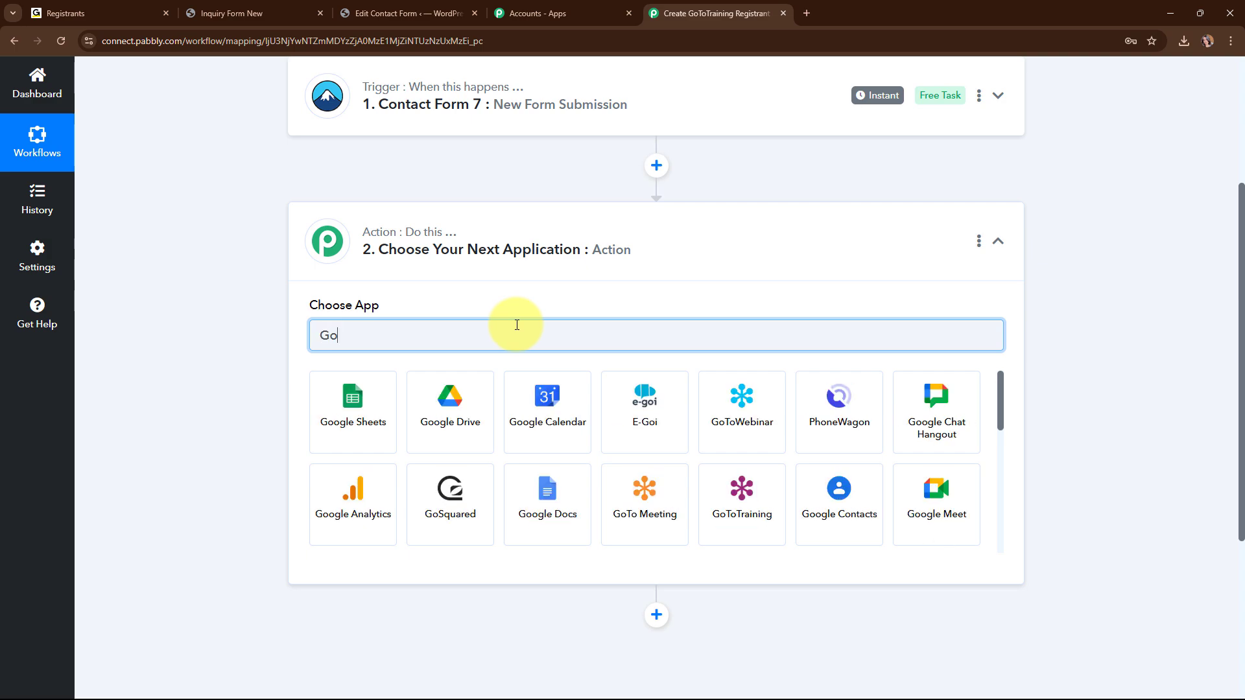
{"action": "type", "text": "To"}
{"action": "left_click", "coordinate": [556, 402]}
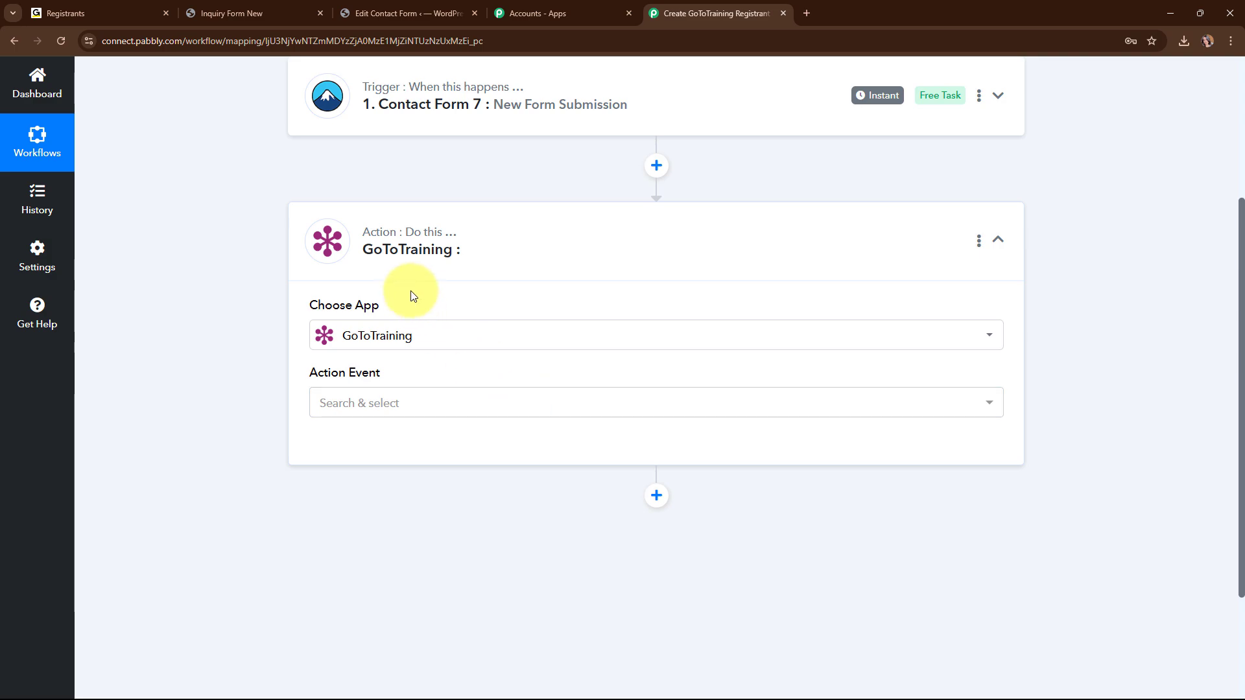
{"action": "left_click", "coordinate": [390, 401]}
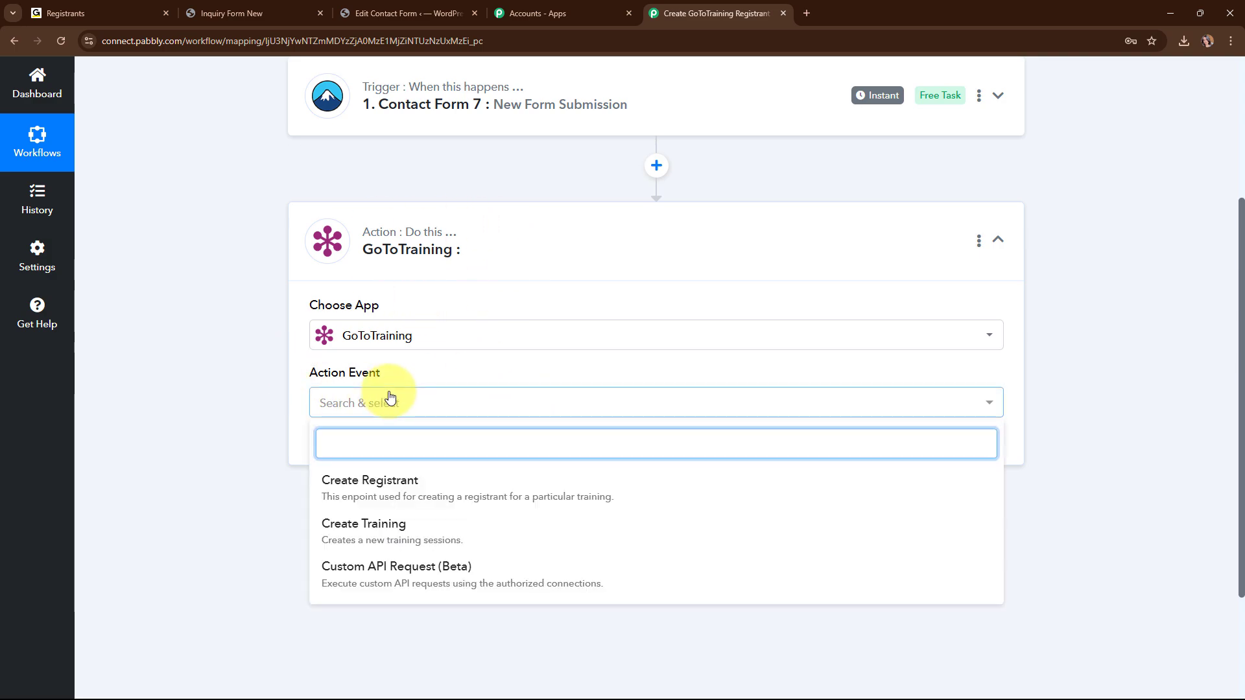
{"action": "left_click", "coordinate": [403, 480]}
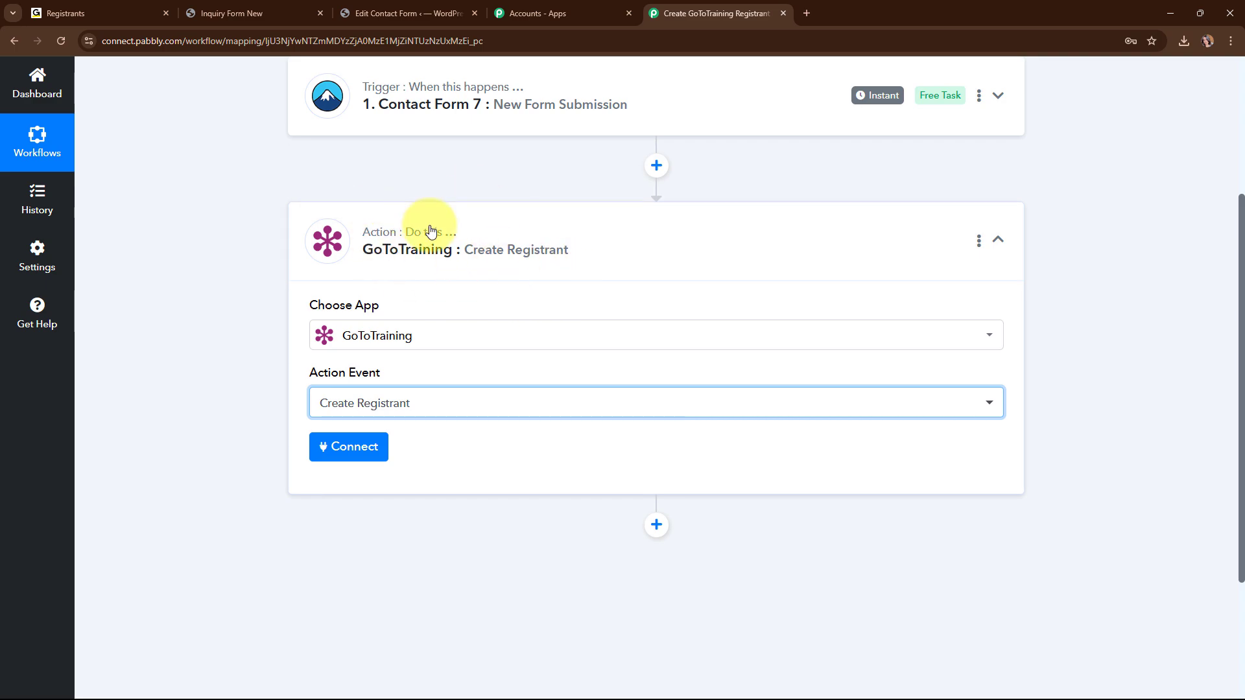
Add a new GoToTraining connection and authorize the account in the popup.
{"action": "left_click", "coordinate": [370, 453]}
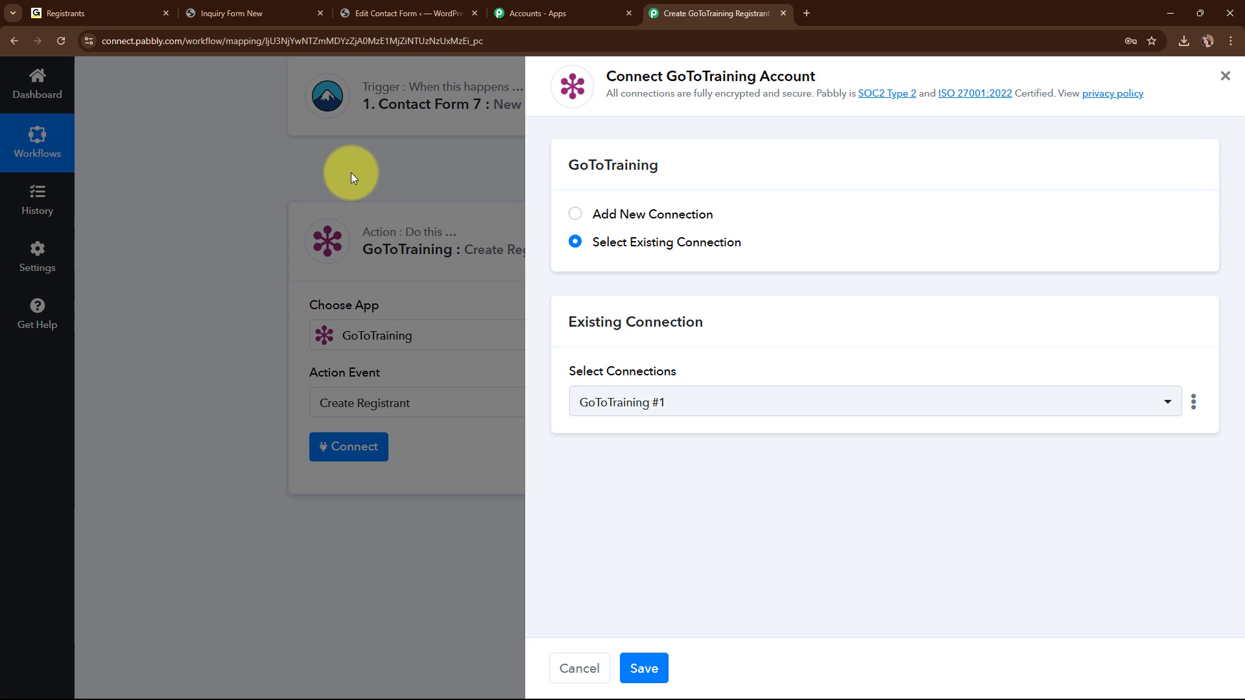
{"action": "left_click", "coordinate": [574, 215]}
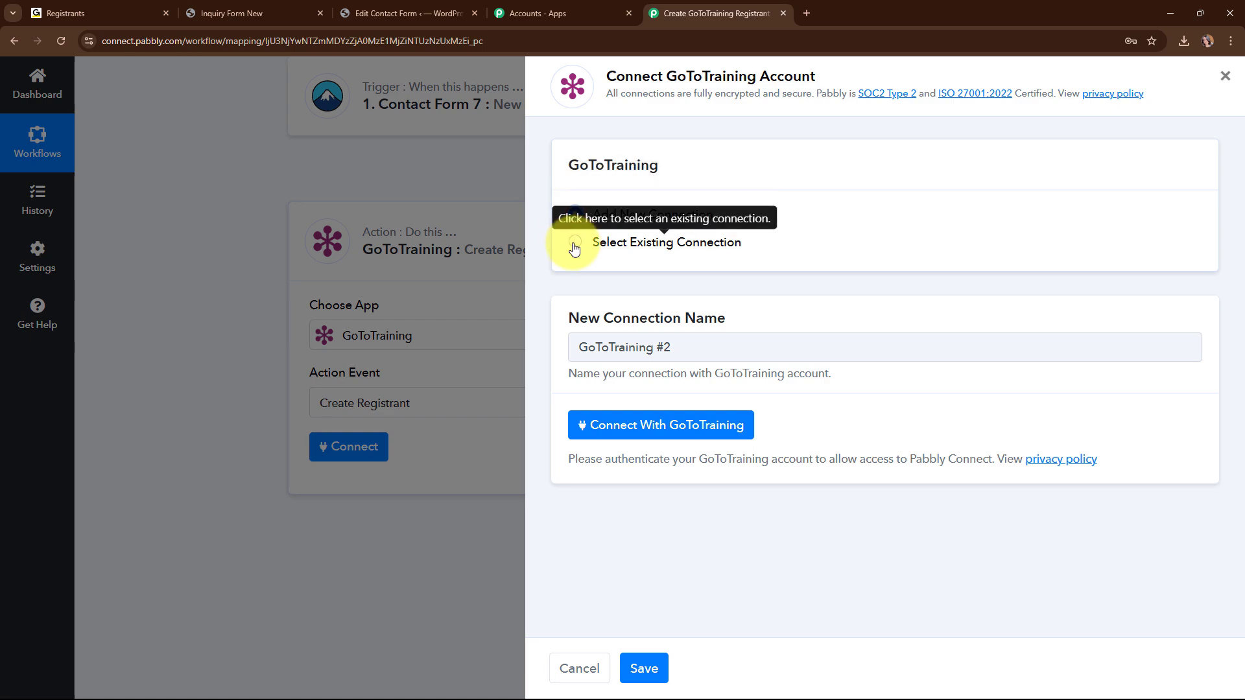
{"action": "left_click", "coordinate": [694, 436]}
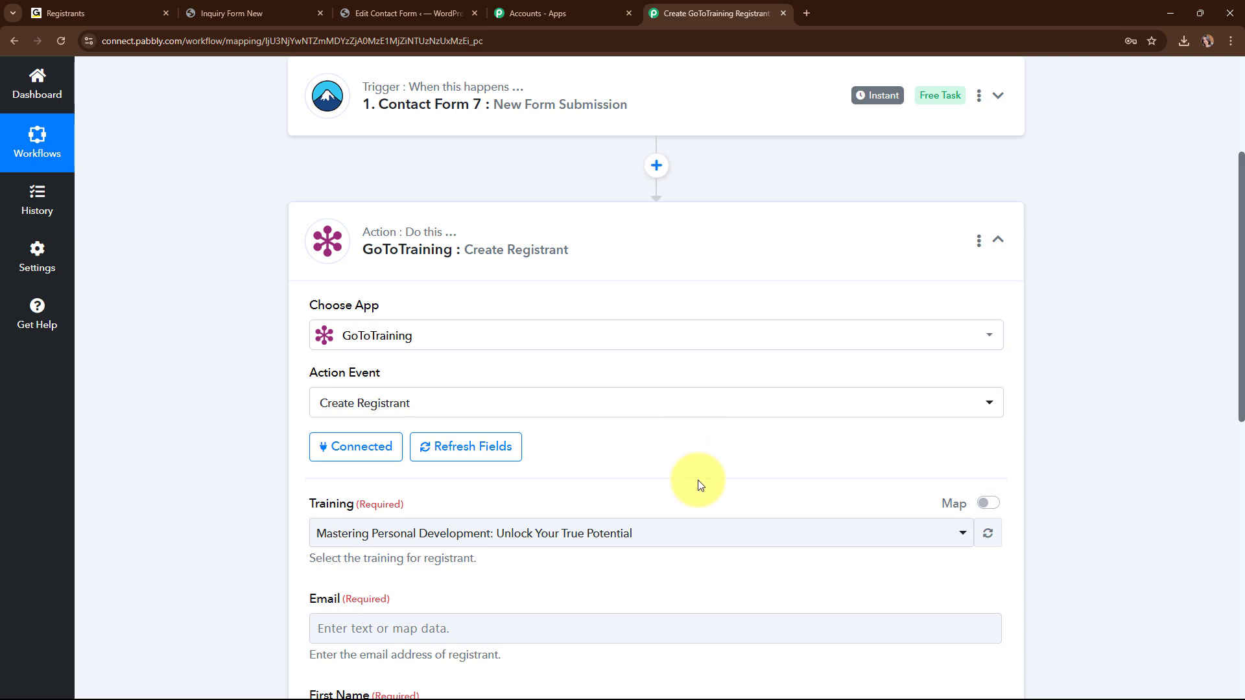
Choose 'Unveiling the Power of Automation' in the Training dropdown.
{"action": "scroll", "coordinate": [697, 480], "scroll_direction": "down", "scroll_amount": 2}
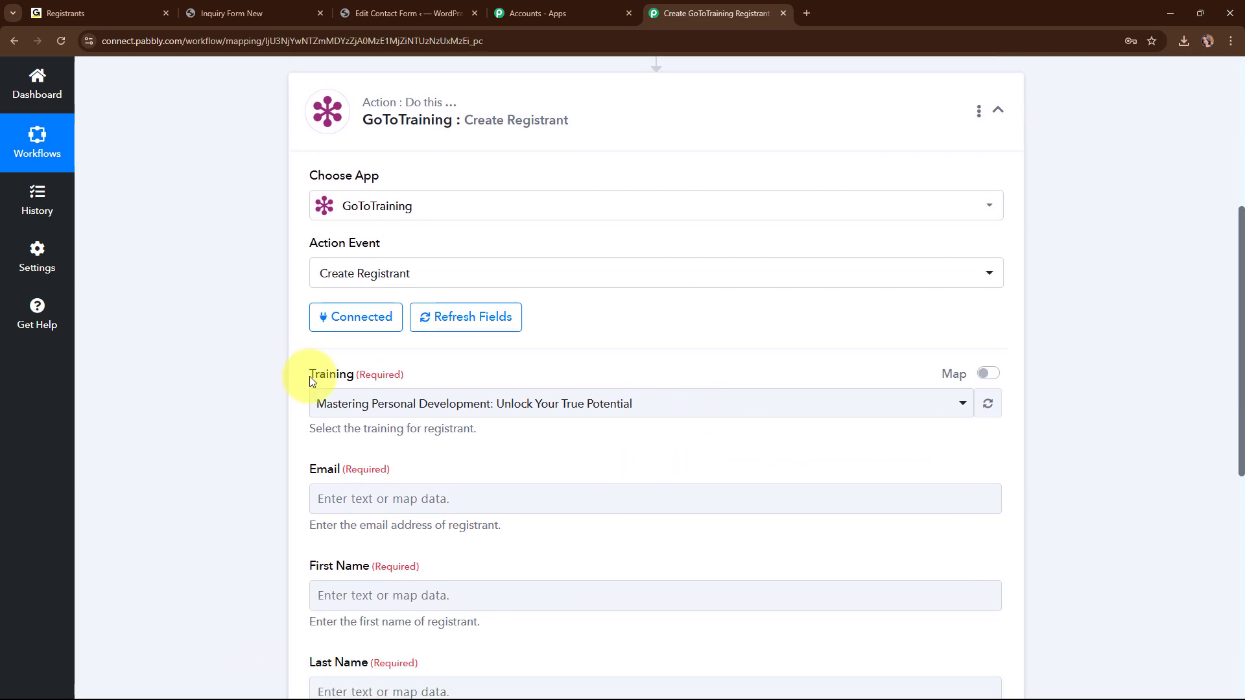
{"action": "left_click_drag", "start_coordinate": [309, 376], "coordinate": [334, 397]}
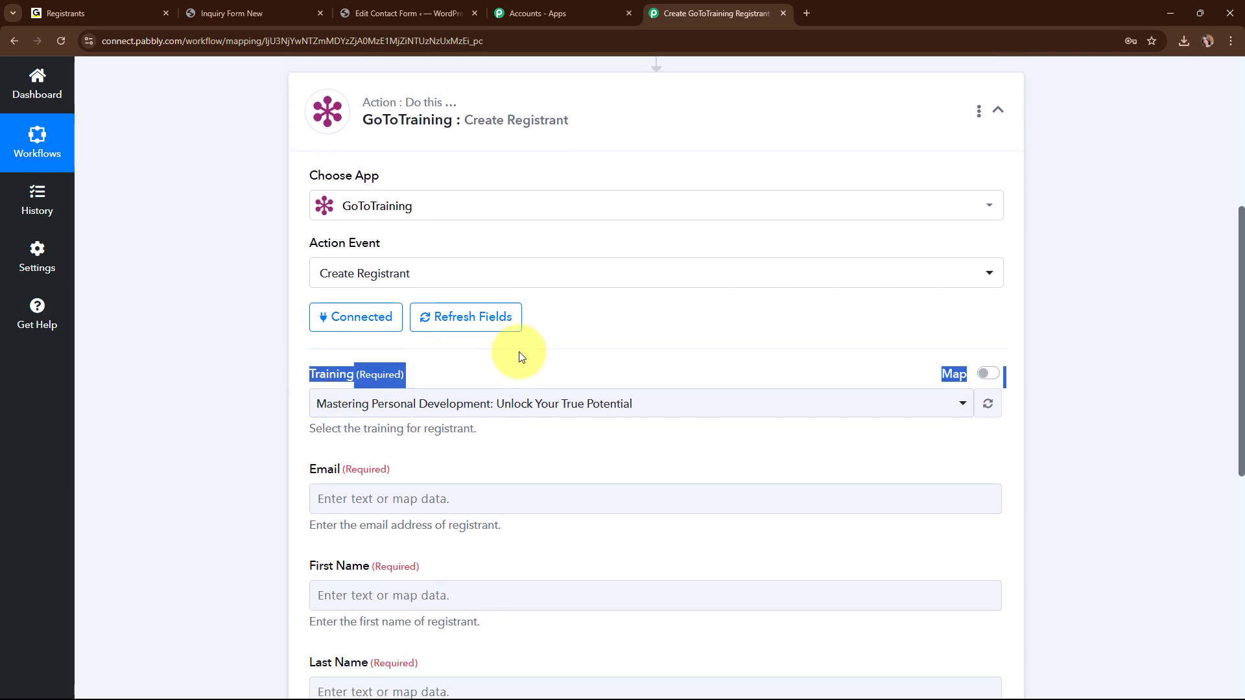
{"action": "left_click", "coordinate": [533, 367]}
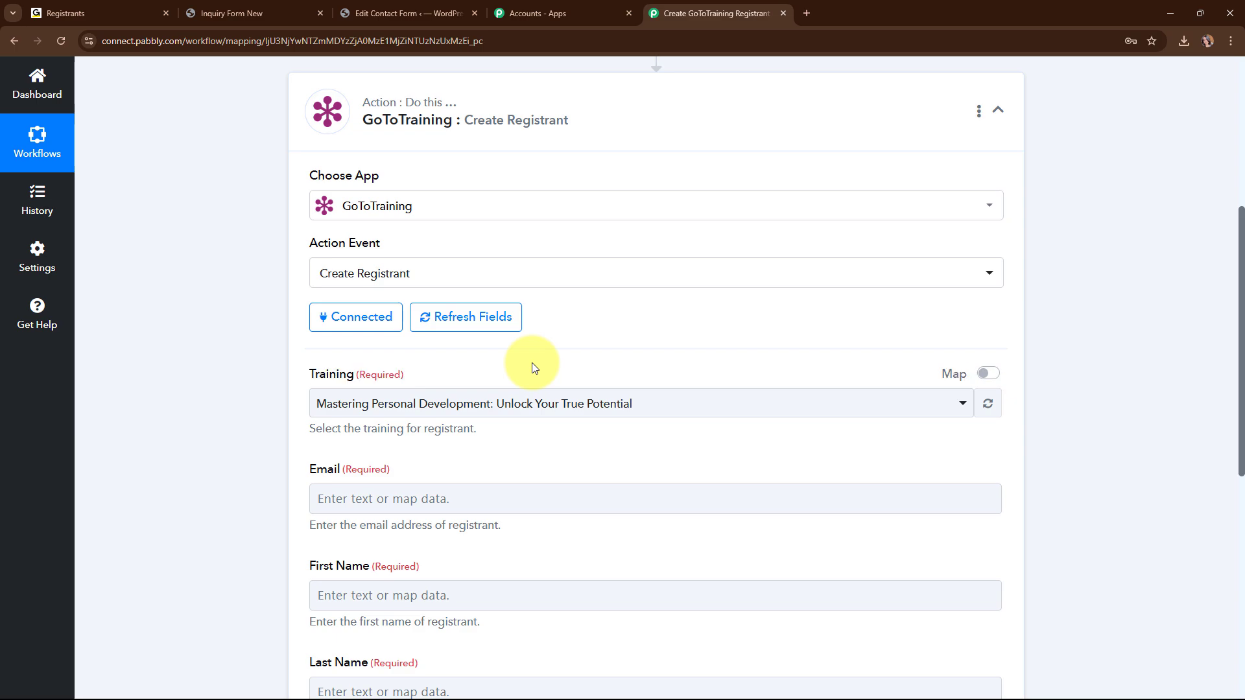
{"action": "left_click", "coordinate": [940, 404]}
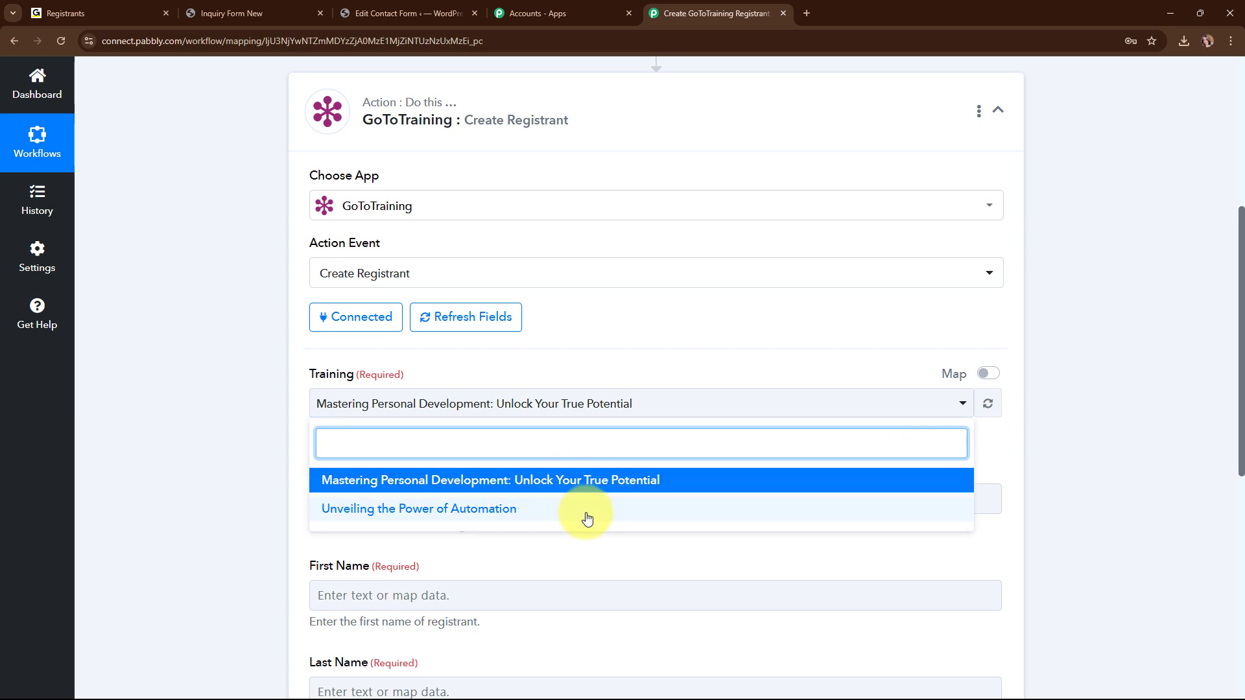
{"action": "left_click", "coordinate": [489, 509]}
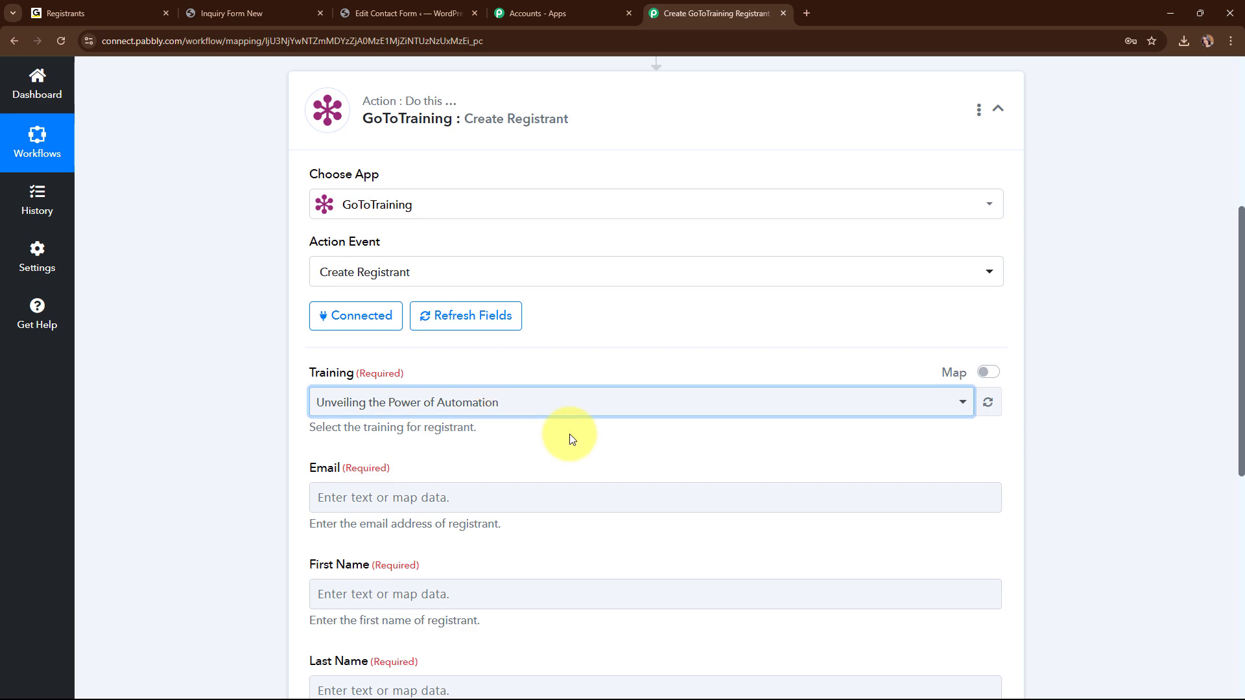
{"action": "scroll", "coordinate": [525, 363], "scroll_direction": "down", "scroll_amount": 3}
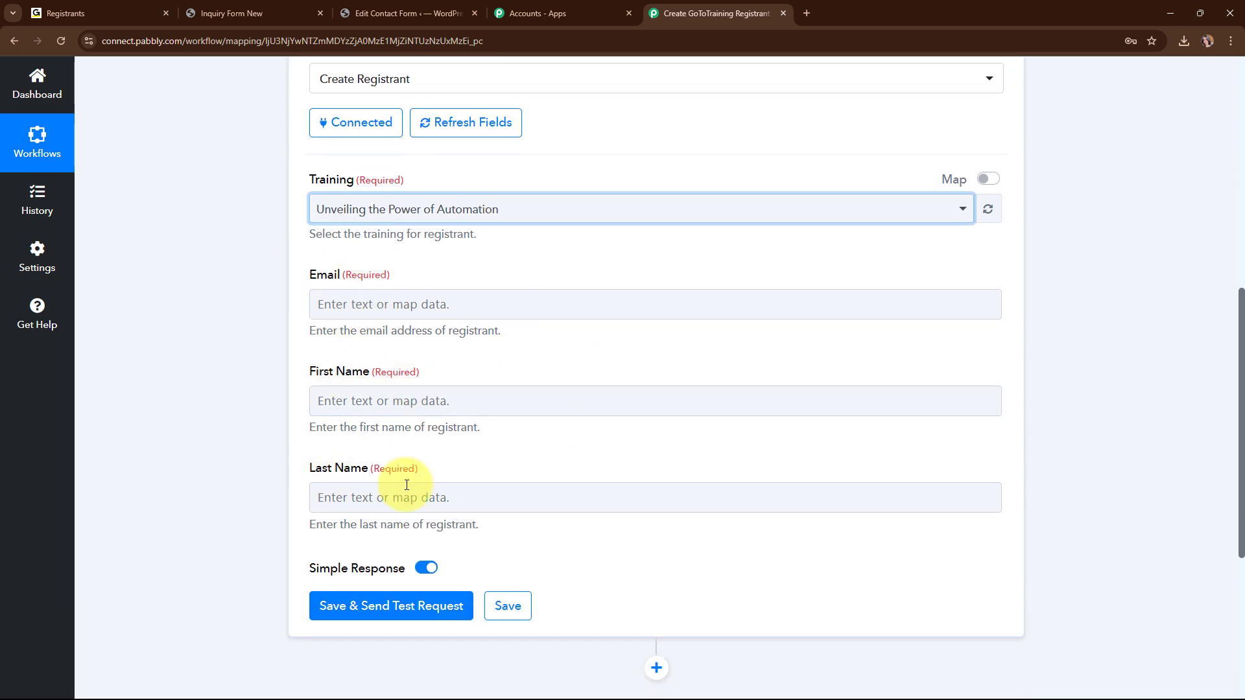
Map the form's Your-email into Email and First-name into First Name.
{"action": "left_click", "coordinate": [356, 304]}
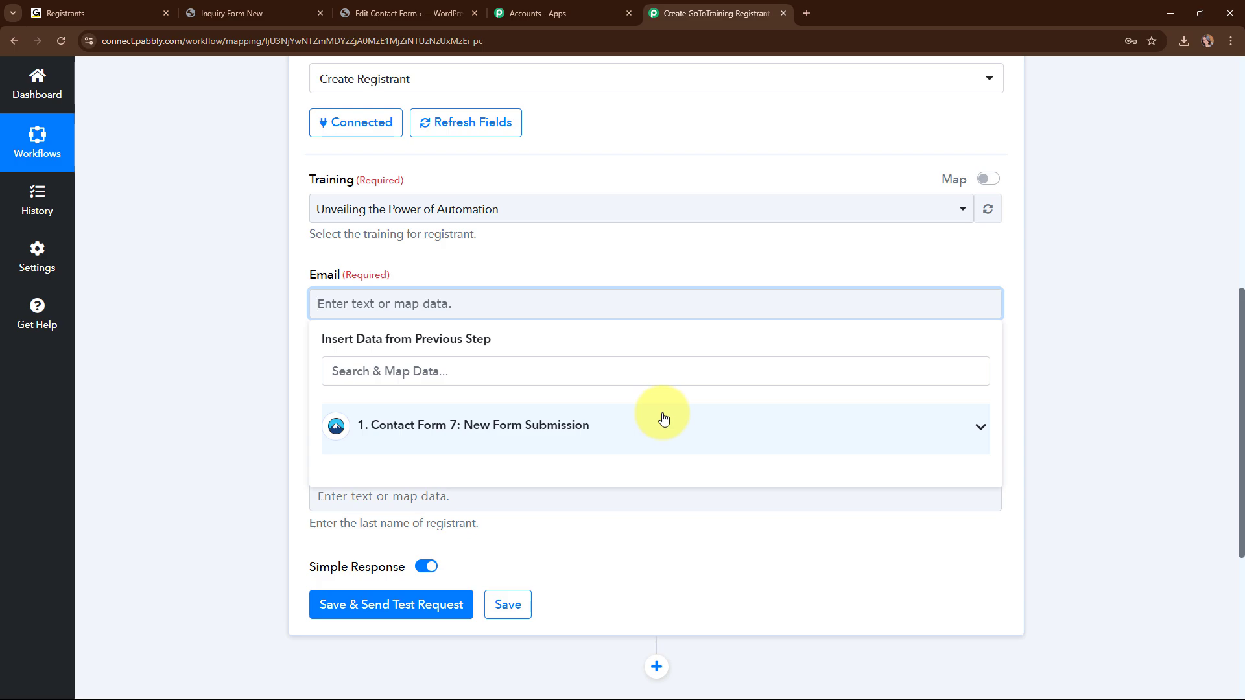
{"action": "left_click", "coordinate": [663, 419]}
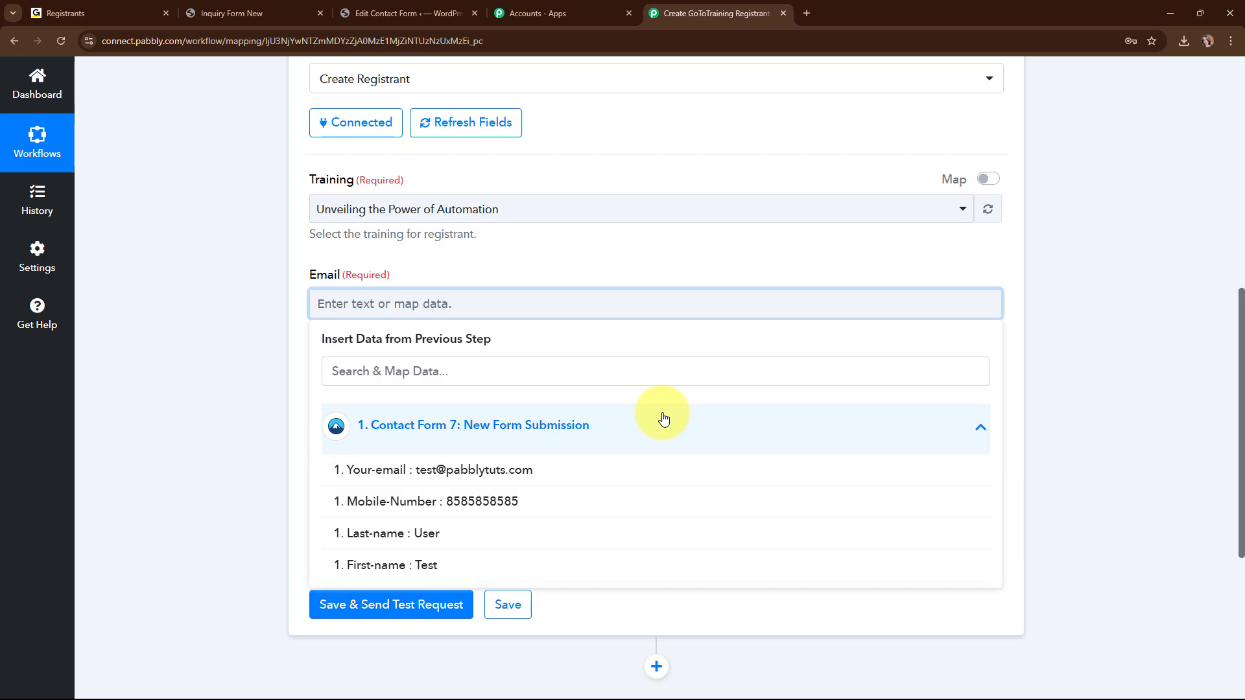
{"action": "left_click", "coordinate": [637, 473]}
{"action": "left_click", "coordinate": [389, 412]}
{"action": "left_click", "coordinate": [411, 530]}
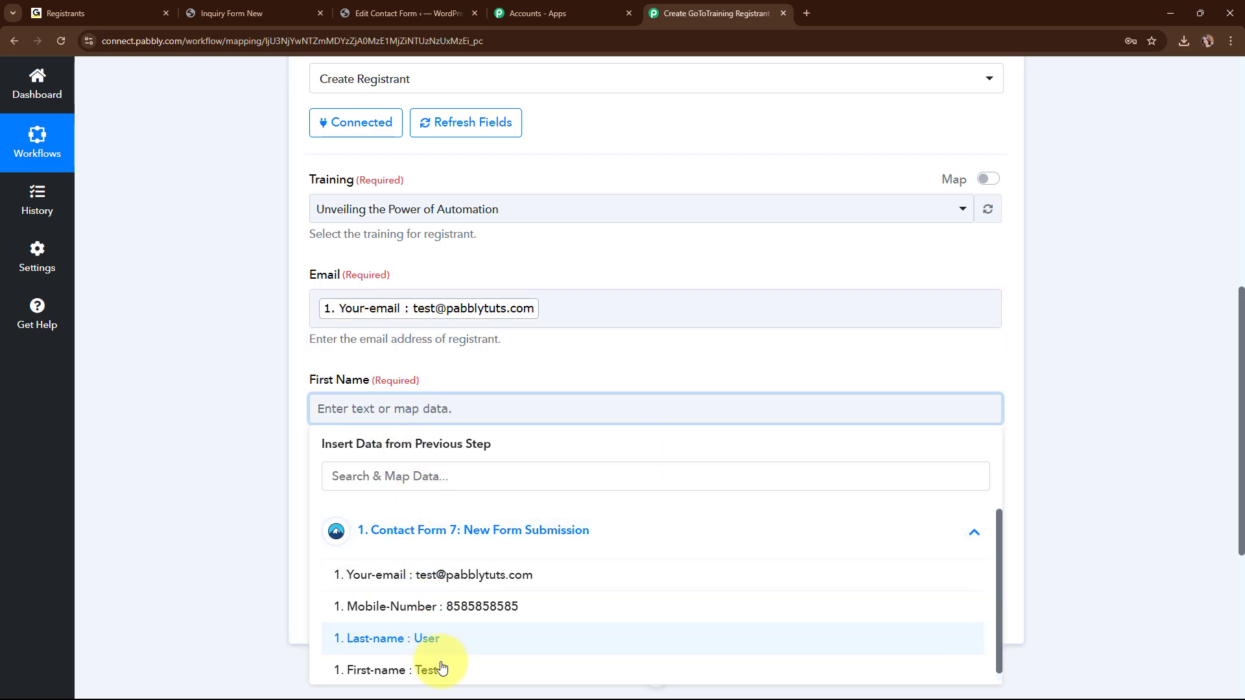
{"action": "left_click", "coordinate": [441, 667]}
{"action": "left_click", "coordinate": [186, 523]}
Map the form's Last-name value into the Last Name field.
{"action": "scroll", "coordinate": [596, 402], "scroll_direction": "down", "scroll_amount": 4}
{"action": "left_click", "coordinate": [404, 259]}
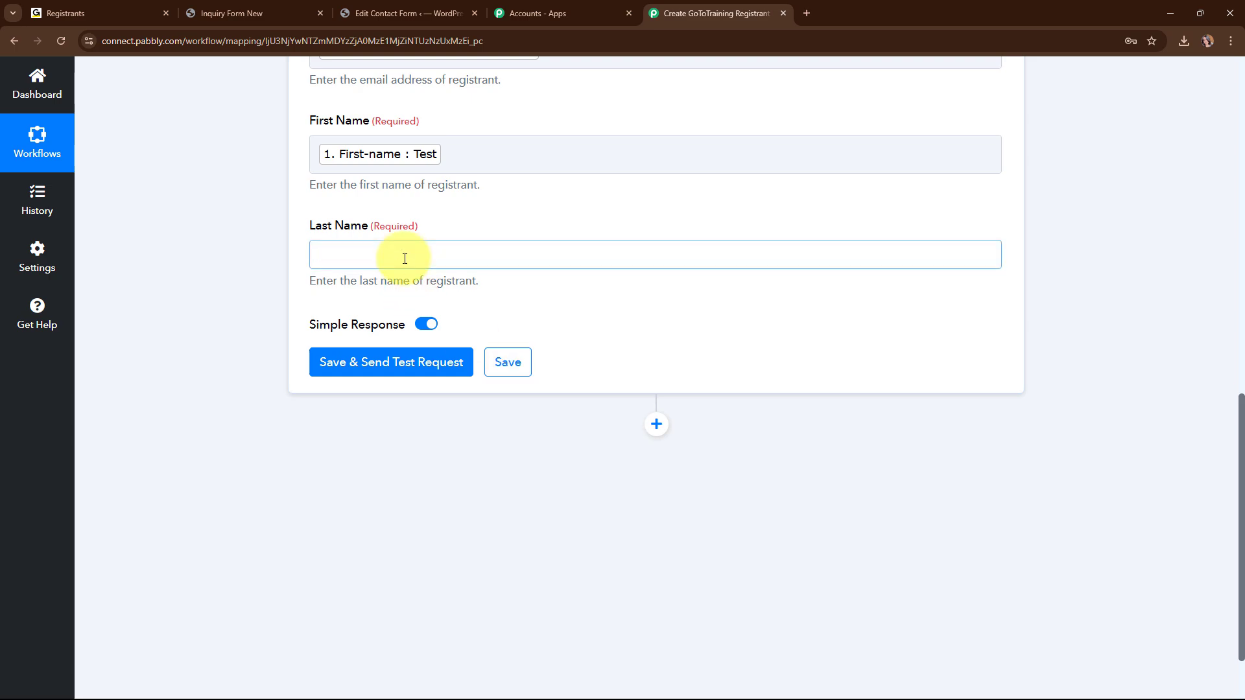
{"action": "left_click", "coordinate": [421, 375]}
{"action": "left_click", "coordinate": [372, 483]}
{"action": "left_click", "coordinate": [596, 452]}
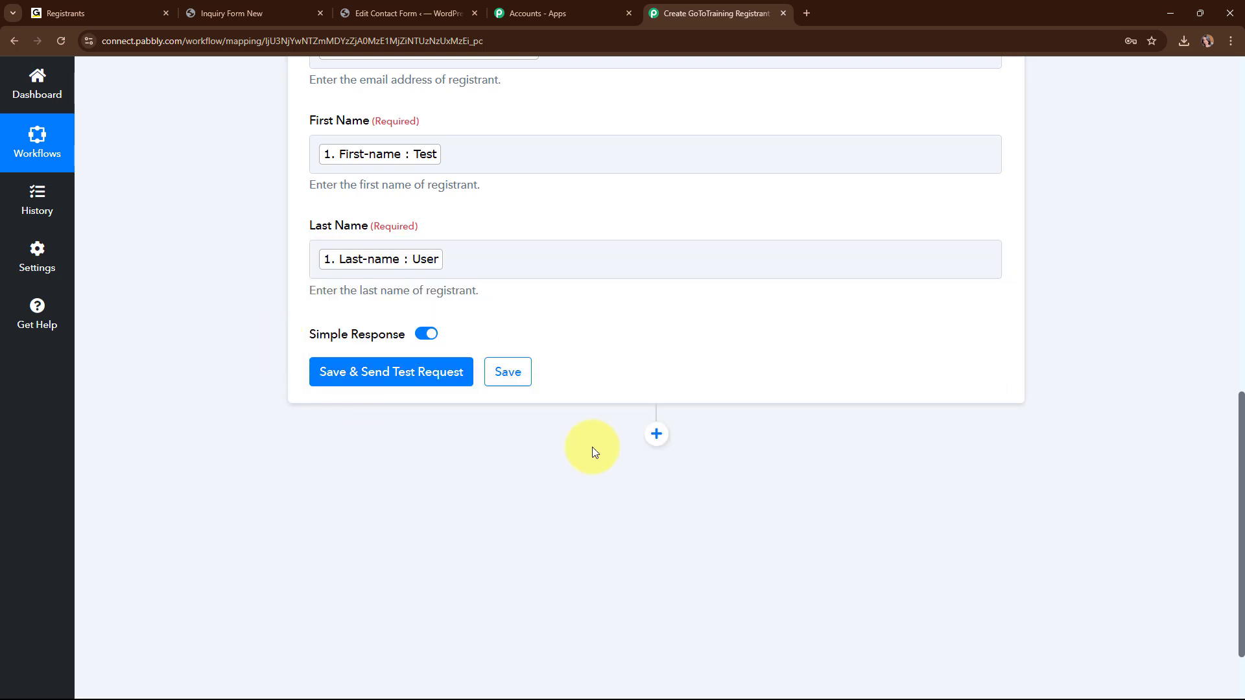
{"action": "scroll", "coordinate": [745, 361], "scroll_direction": "up", "scroll_amount": 2}
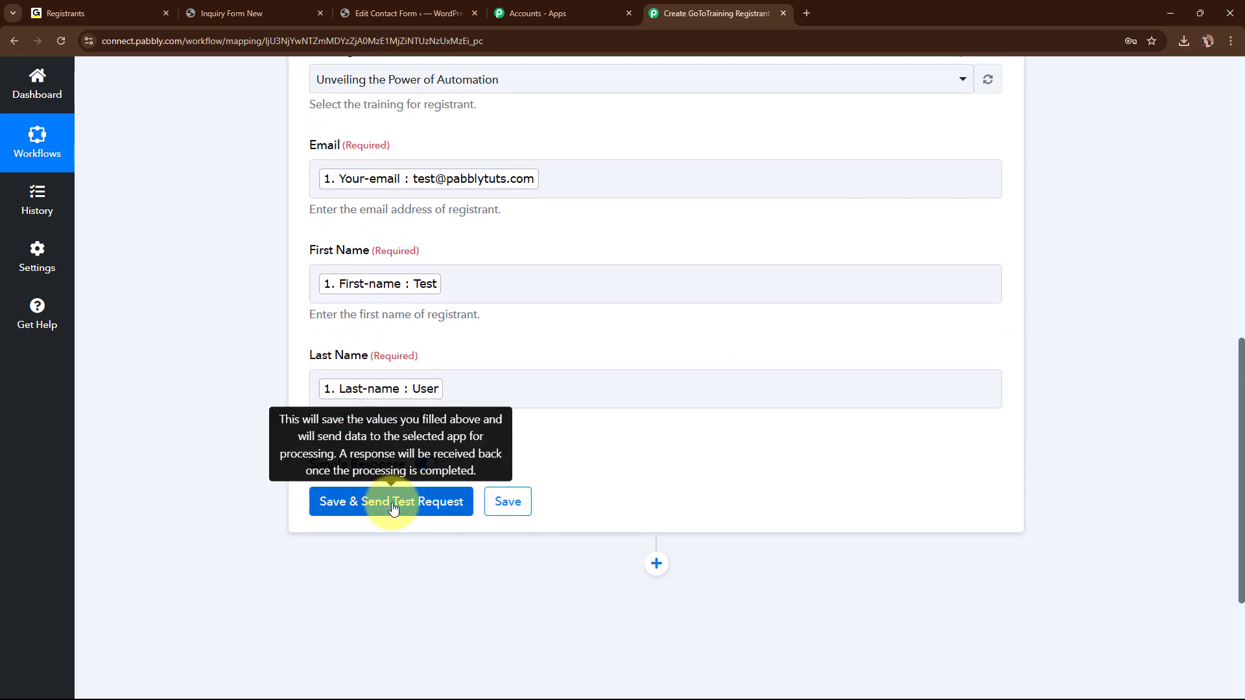
Save and send a test request, check the returned join URL and registrant key, then collapse the step.
{"action": "left_click", "coordinate": [393, 506]}
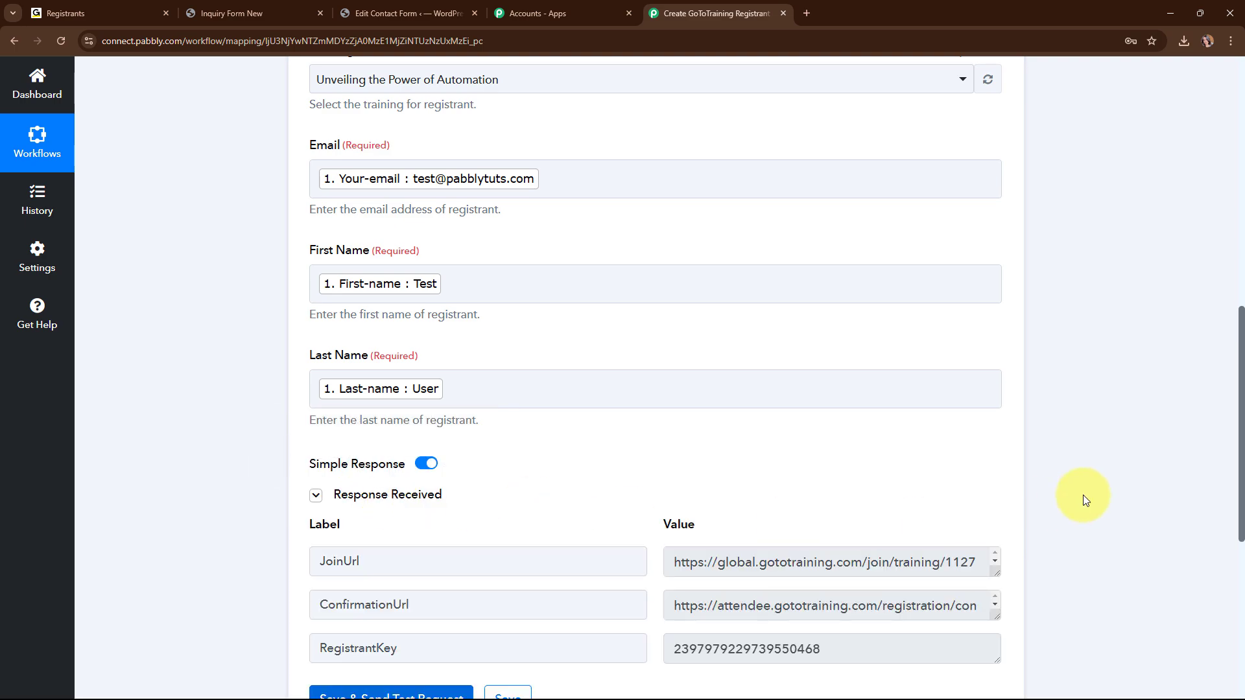
{"action": "scroll", "coordinate": [1085, 501], "scroll_direction": "down", "scroll_amount": 3}
{"action": "scroll", "coordinate": [1084, 500], "scroll_direction": "down", "scroll_amount": 1}
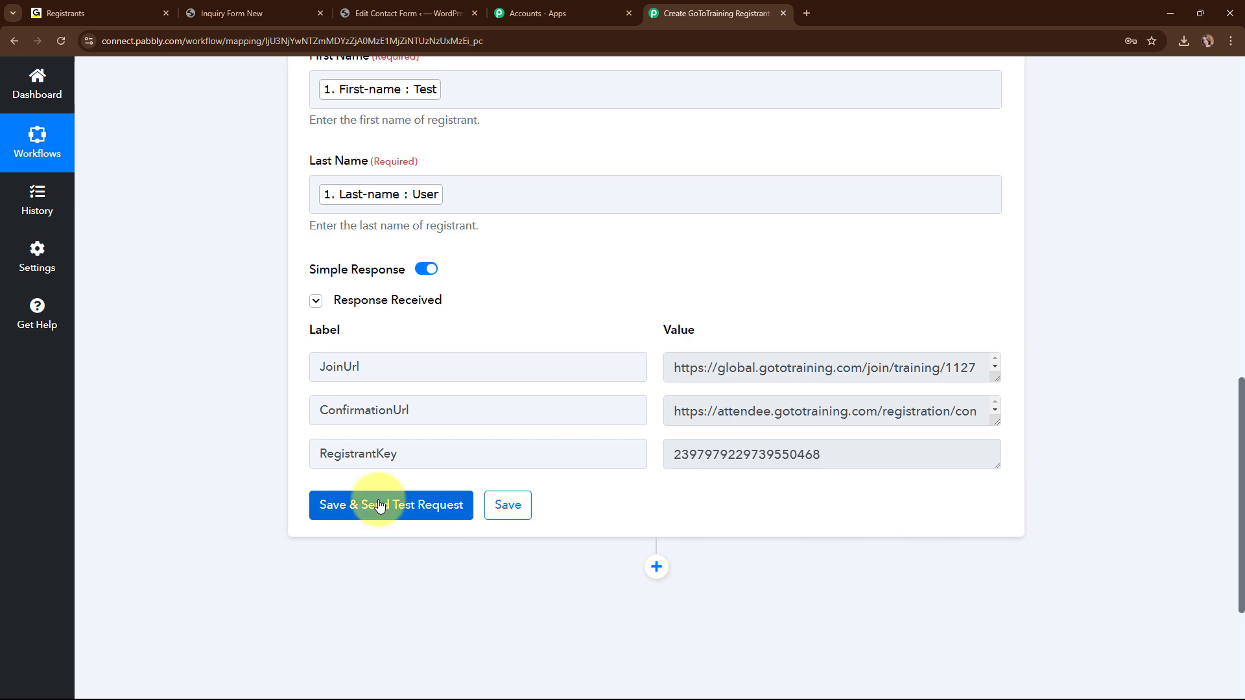
{"action": "double_click", "coordinate": [809, 454]}
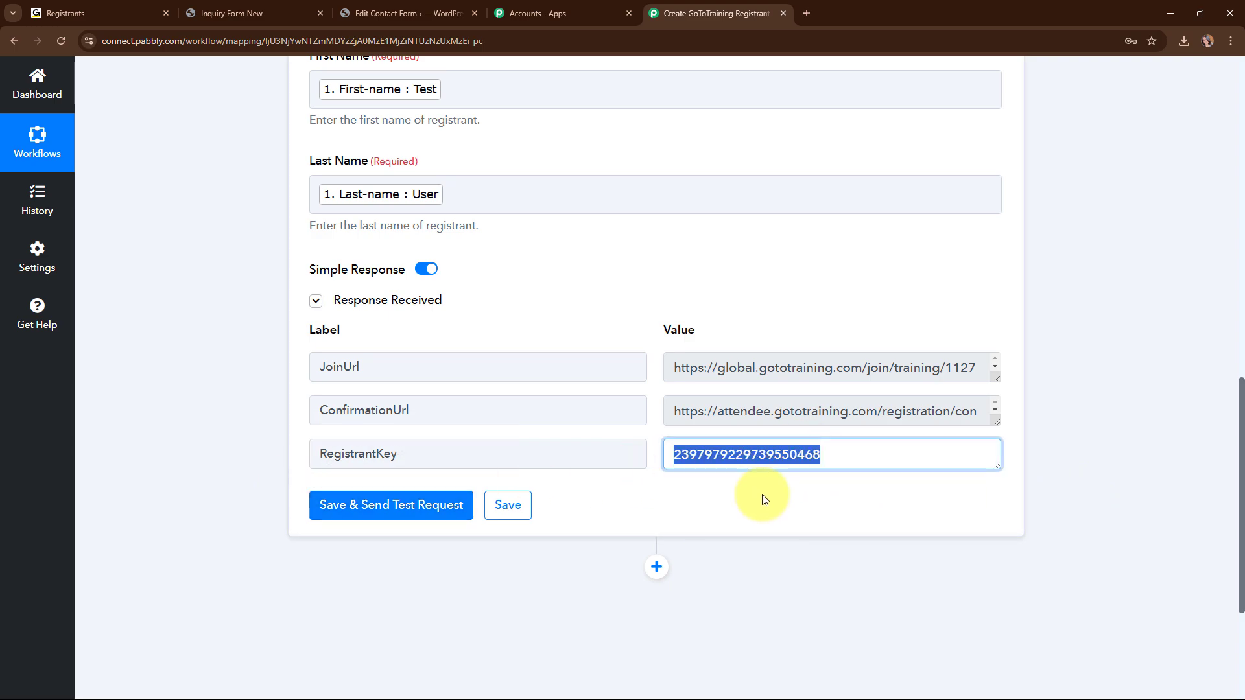
{"action": "left_click", "coordinate": [843, 483]}
{"action": "scroll", "coordinate": [1036, 430], "scroll_direction": "up", "scroll_amount": 7}
{"action": "scroll", "coordinate": [1025, 452], "scroll_direction": "up", "scroll_amount": 6}
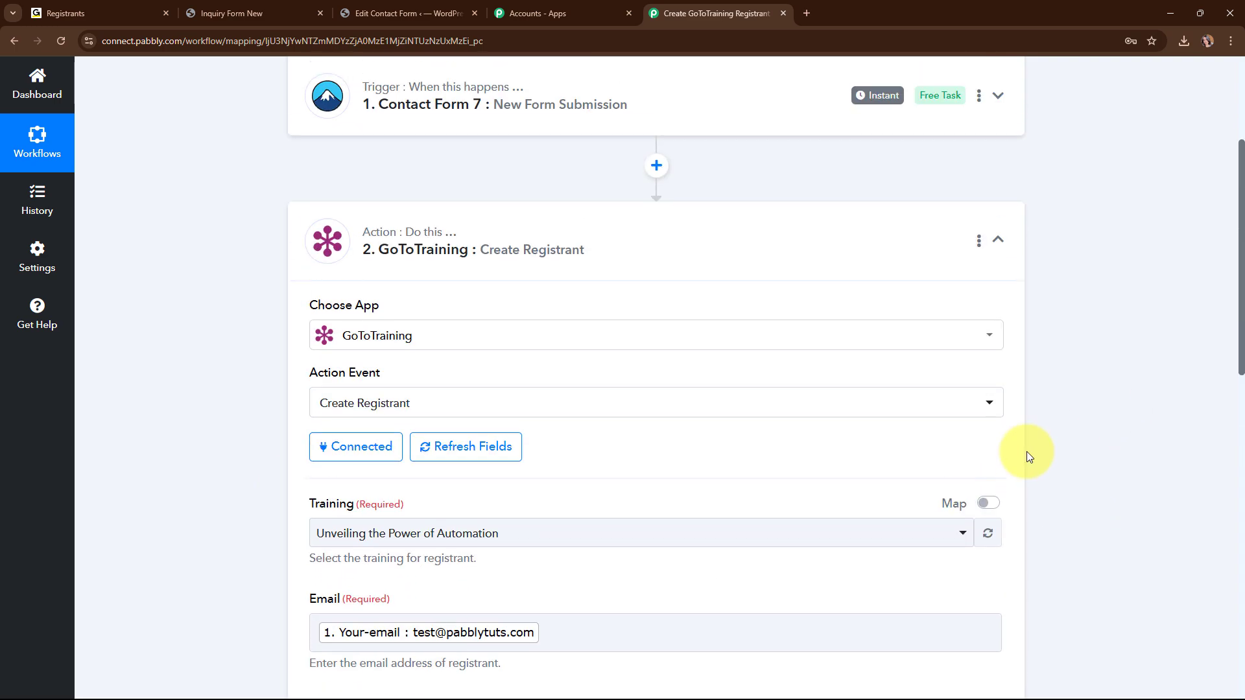
{"action": "left_click", "coordinate": [995, 463]}
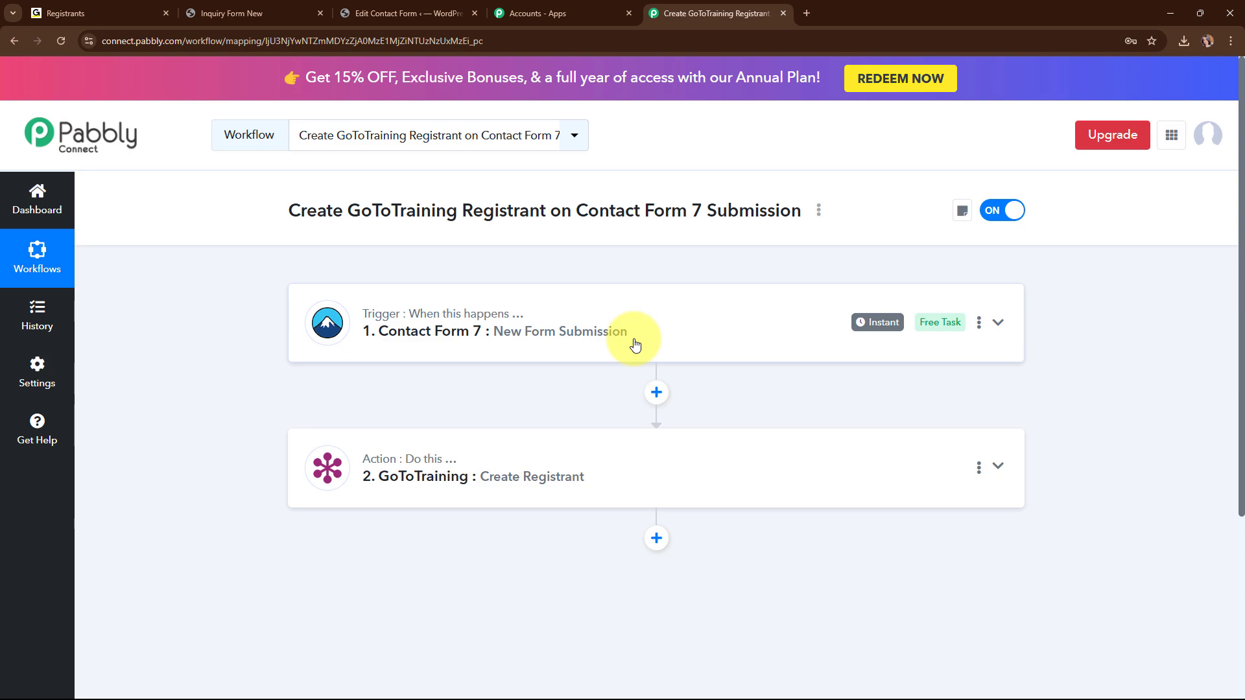
{"action": "left_click", "coordinate": [138, 7]}
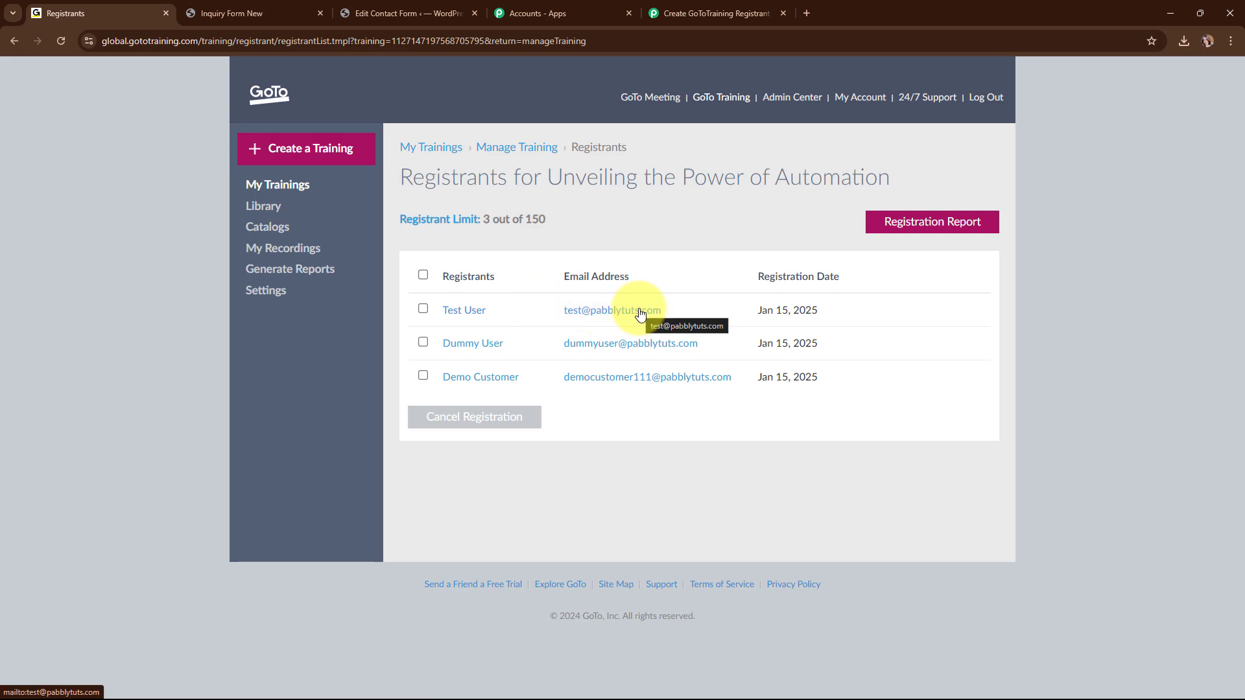
{"action": "left_click", "coordinate": [692, 8]}
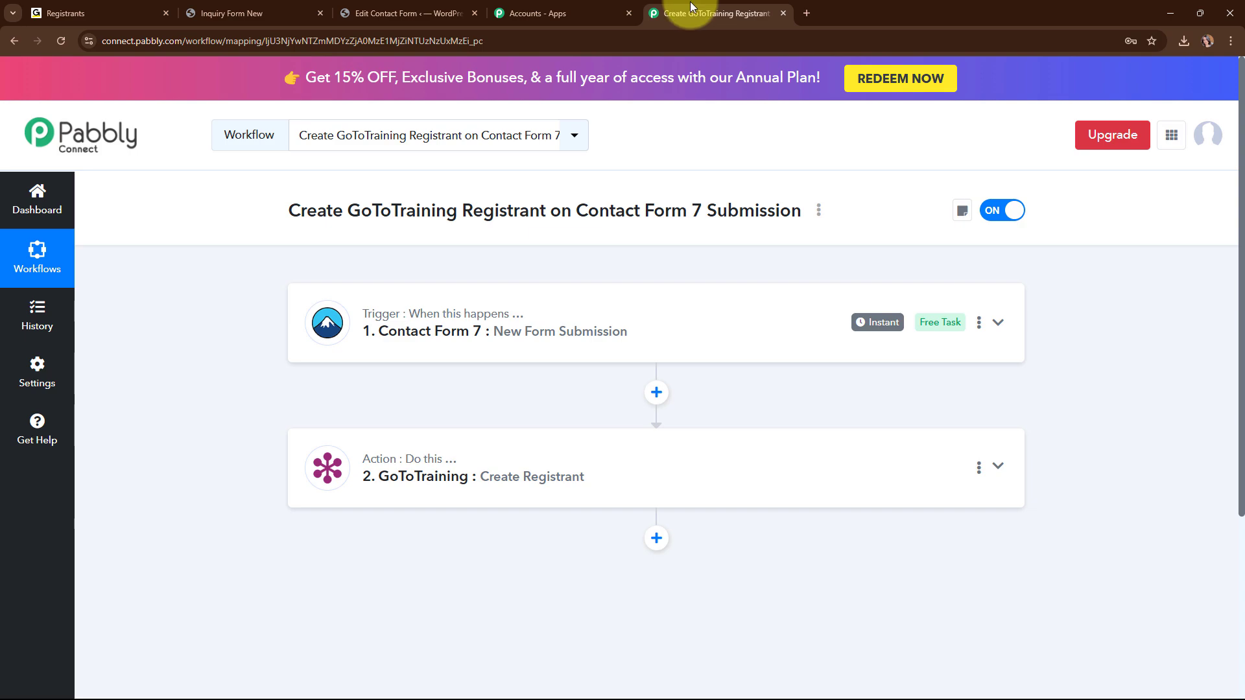